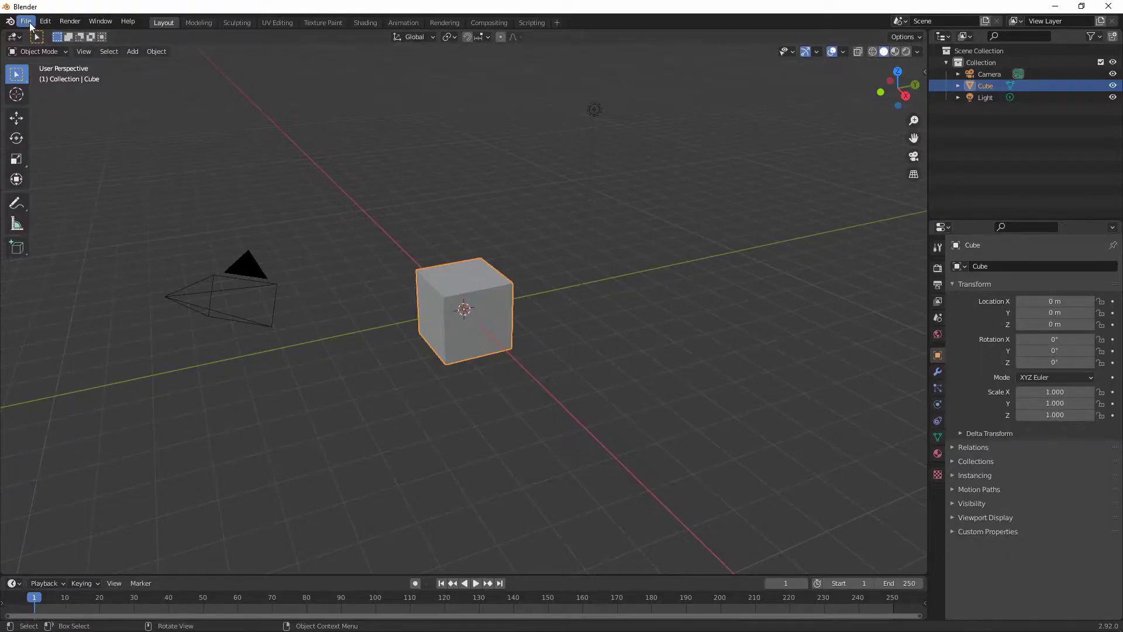
Import SK_Ru_Lat.FBX into the scene with the default FBX settings
{"action": "left_click", "coordinate": [29, 21]}
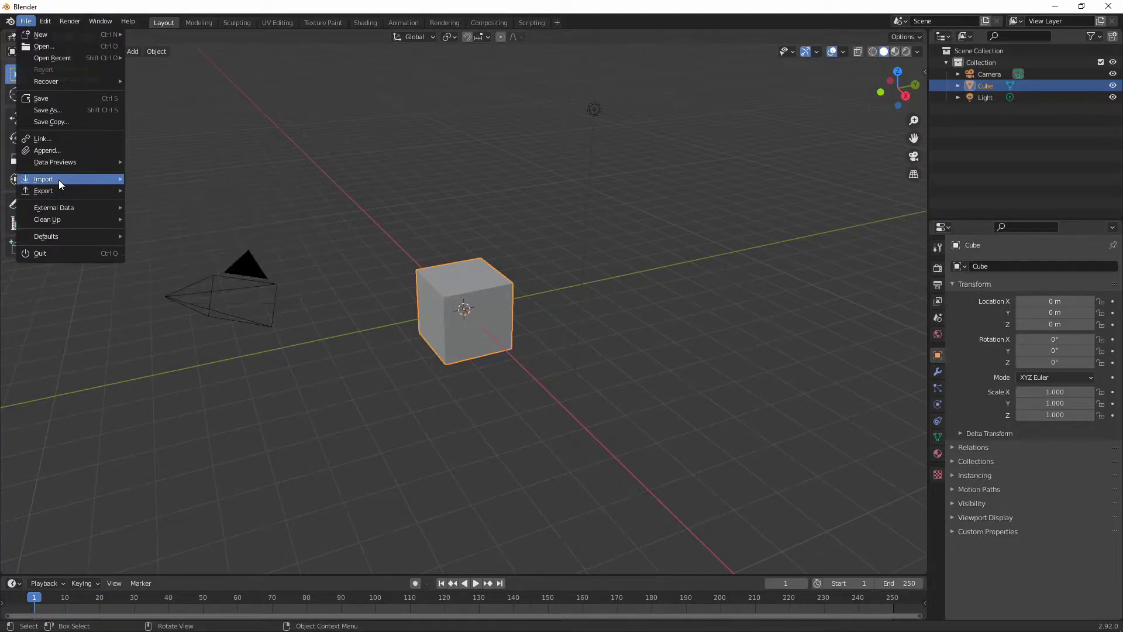
{"action": "mouse_move", "coordinate": [84, 178]}
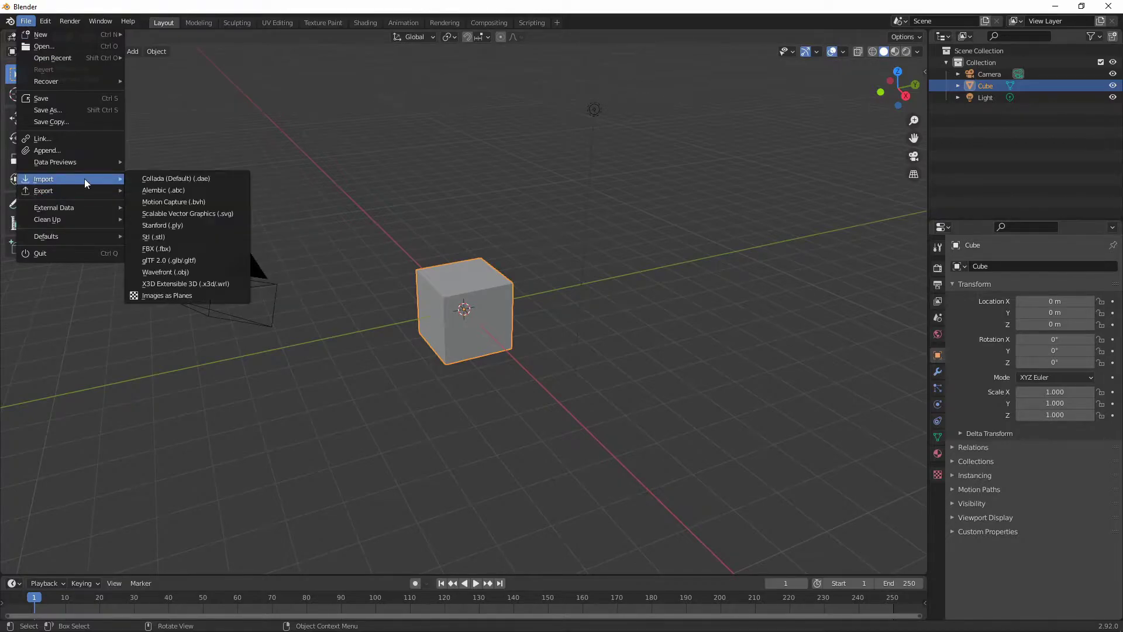
{"action": "left_click", "coordinate": [171, 249]}
{"action": "left_click", "coordinate": [426, 64]}
{"action": "double_click", "coordinate": [426, 65]}
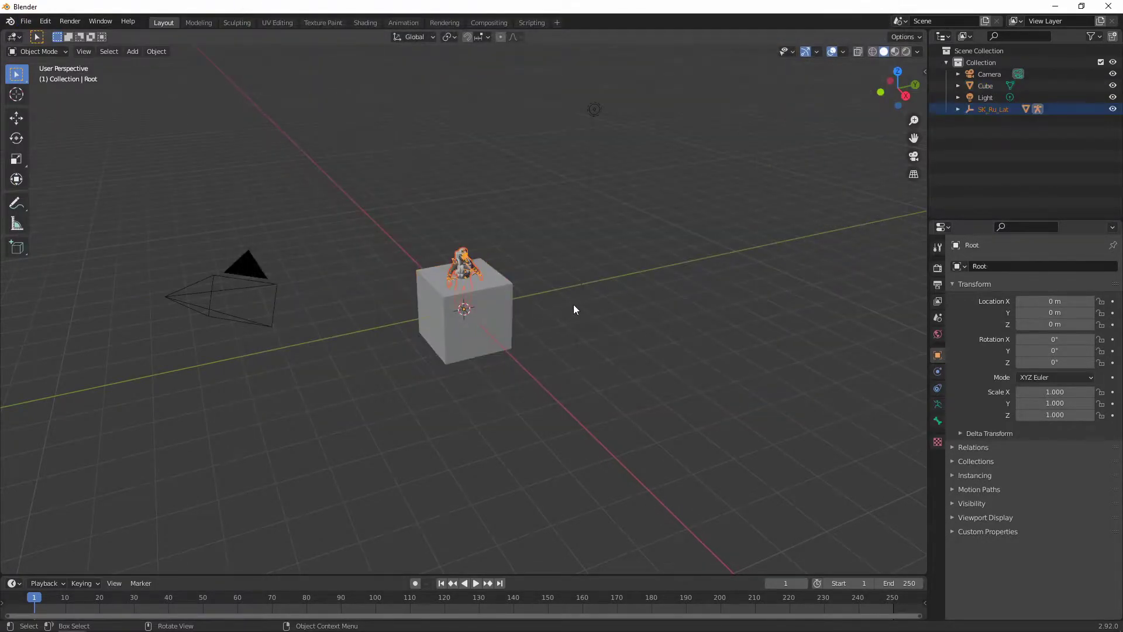
{"action": "scroll", "coordinate": [418, 266], "scroll_direction": "up", "scroll_amount": 5}
Delete the default cube and orbit around the imported soldier to inspect it
{"action": "left_click", "coordinate": [532, 250]}
{"action": "key", "text": "x"}
{"action": "left_click", "coordinate": [577, 251]}
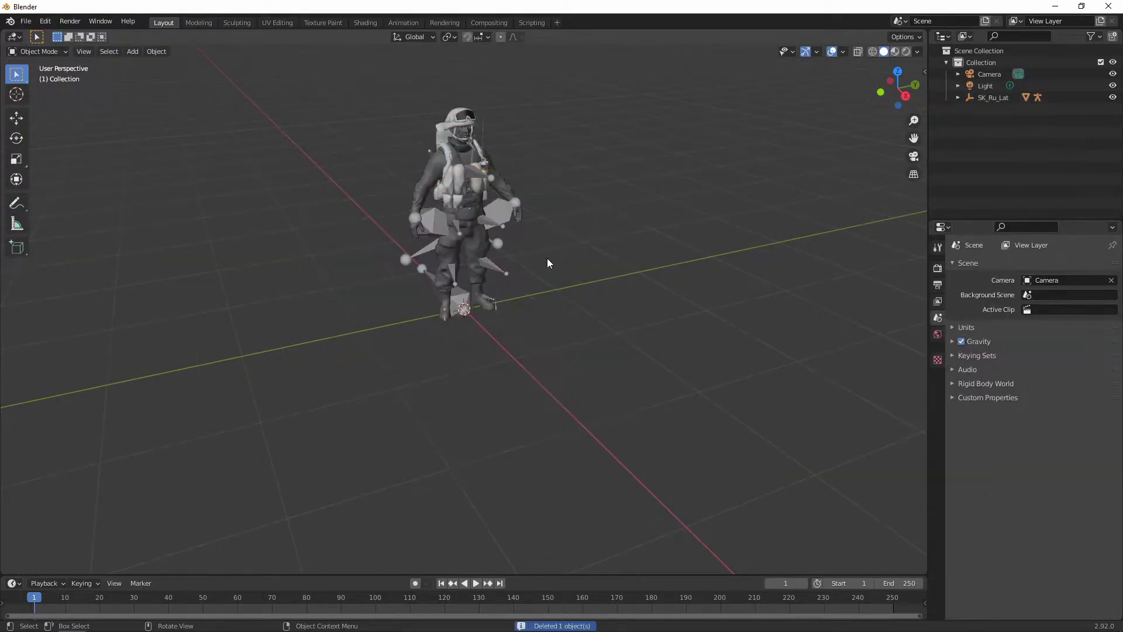
{"action": "middle_click_drag", "start_coordinate": [544, 259], "coordinate": [662, 381]}
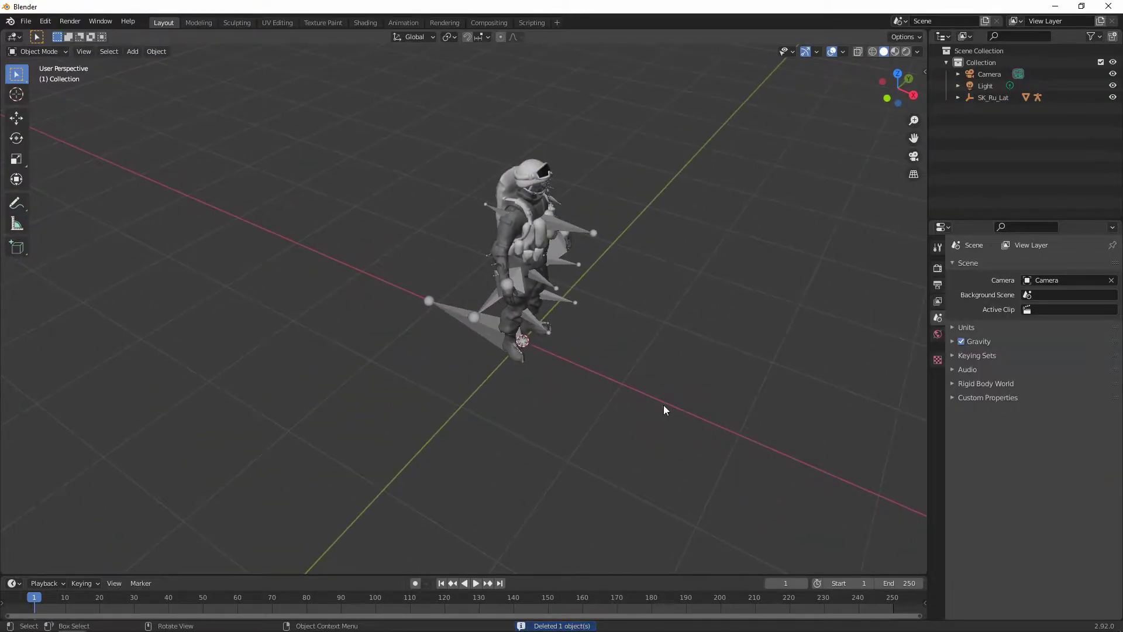
{"action": "middle_click_drag", "start_coordinate": [270, 229], "coordinate": [669, 326]}
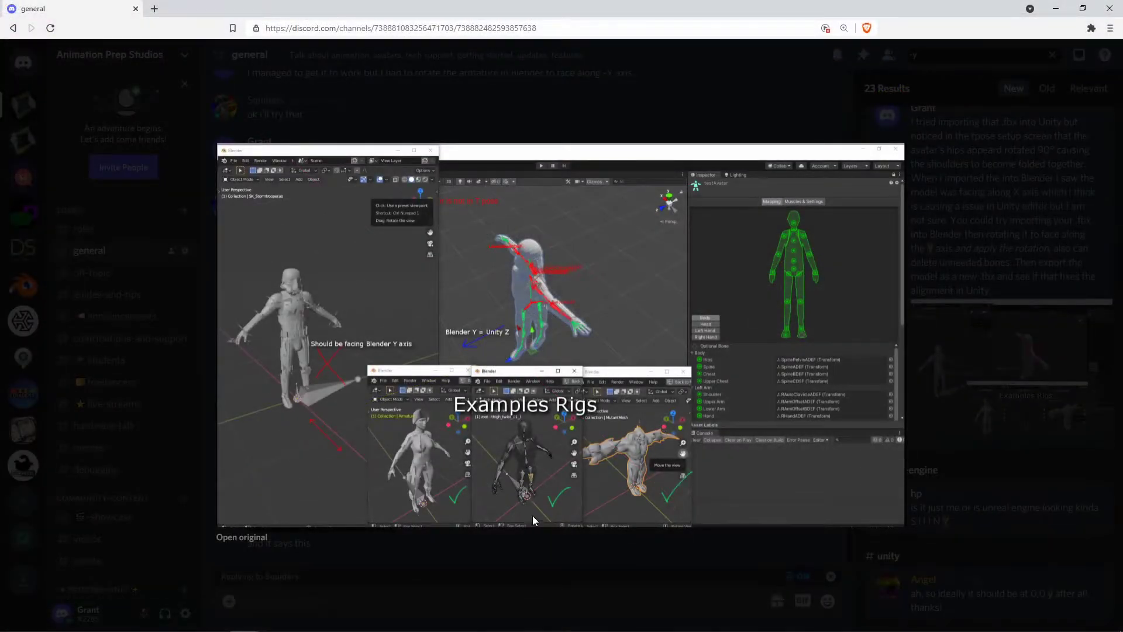
{"action": "scroll", "coordinate": [535, 498], "scroll_direction": "up", "scroll_amount": 4, "text": "ctrl"}
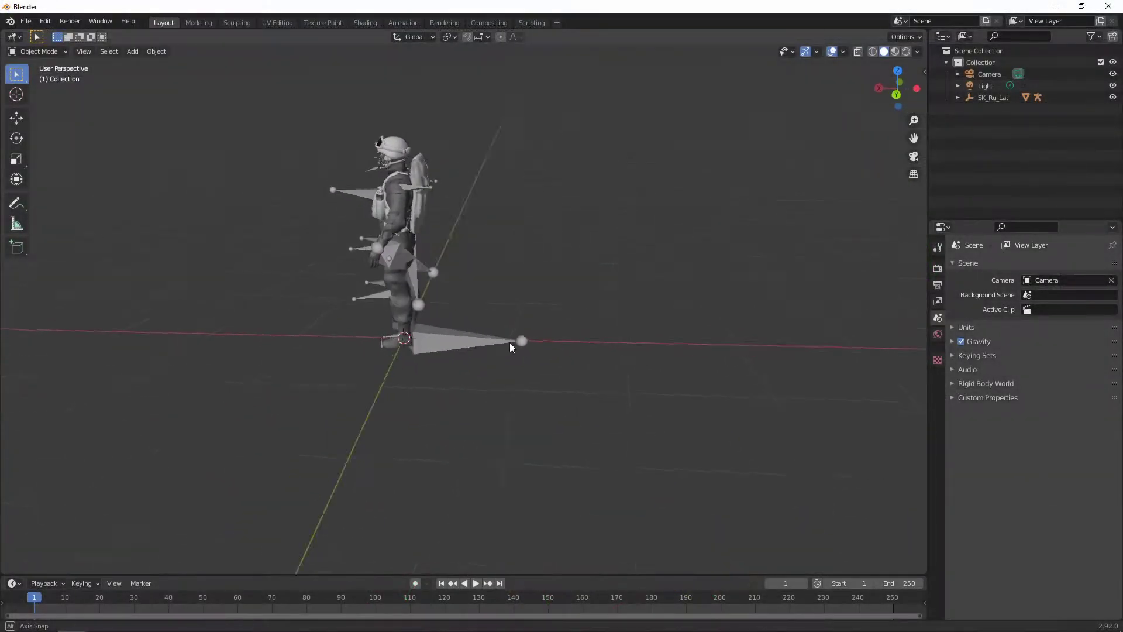
{"action": "middle_click_drag", "start_coordinate": [510, 342], "coordinate": [564, 363]}
Undo back to the original default scene, then delete the cube, camera and light
{"action": "left_click", "coordinate": [548, 257]}
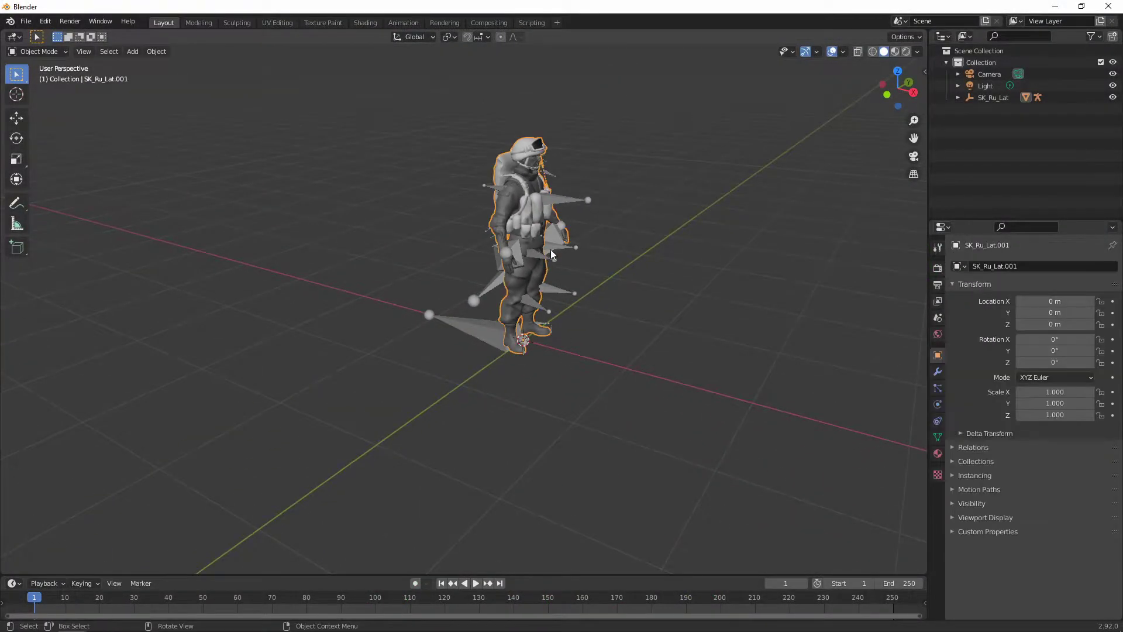
{"action": "key", "text": "Tab"}
{"action": "key", "text": "Tab"}
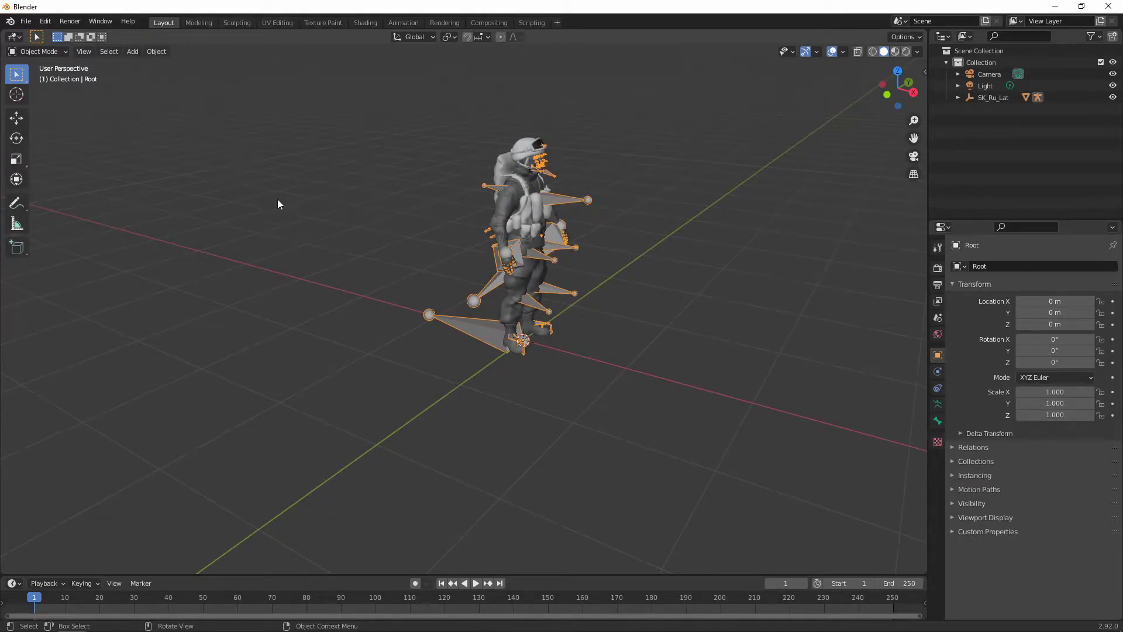
{"action": "key", "text": "ctrl+z"}
{"action": "key", "text": "ctrl+z"}
{"action": "key", "text": "ctrl+z"}
{"action": "key", "text": "ctrl+z"}
{"action": "key", "text": "ctrl+z"}
{"action": "key", "text": "ctrl+z"}
{"action": "middle_click_drag", "start_coordinate": [372, 234], "coordinate": [281, 236], "text": "ctrl"}
{"action": "key", "text": "a"}
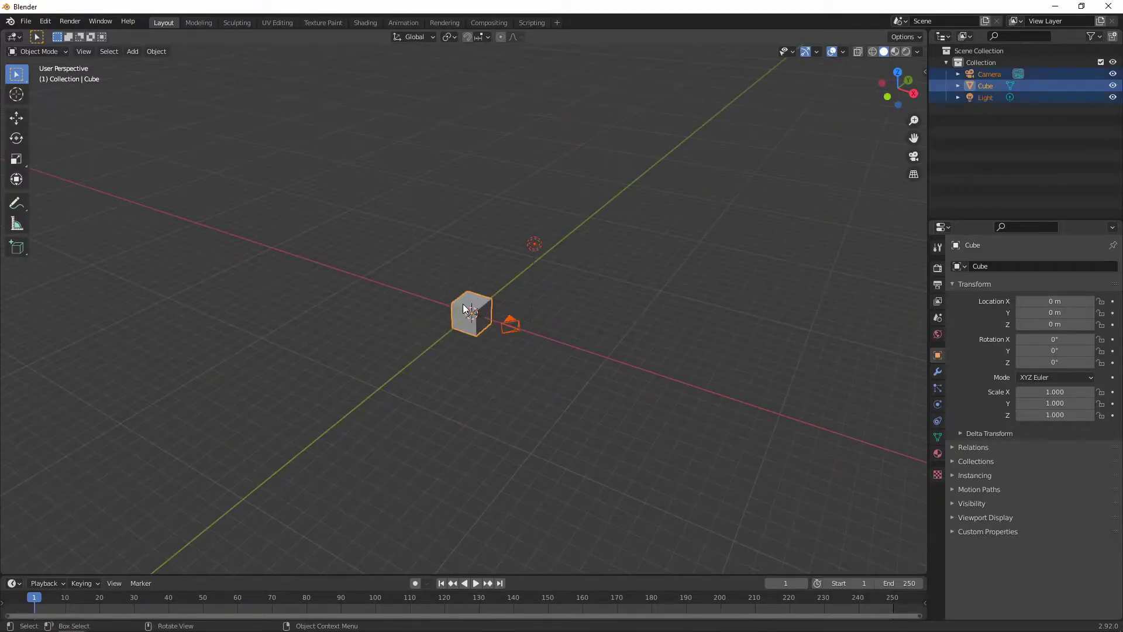
{"action": "key", "text": "x"}
{"action": "left_click", "coordinate": [462, 300]}
Import SK_Ru_Lat.FBX again with Armature > Automatic Bone Orientation enabled
{"action": "left_click", "coordinate": [26, 22]}
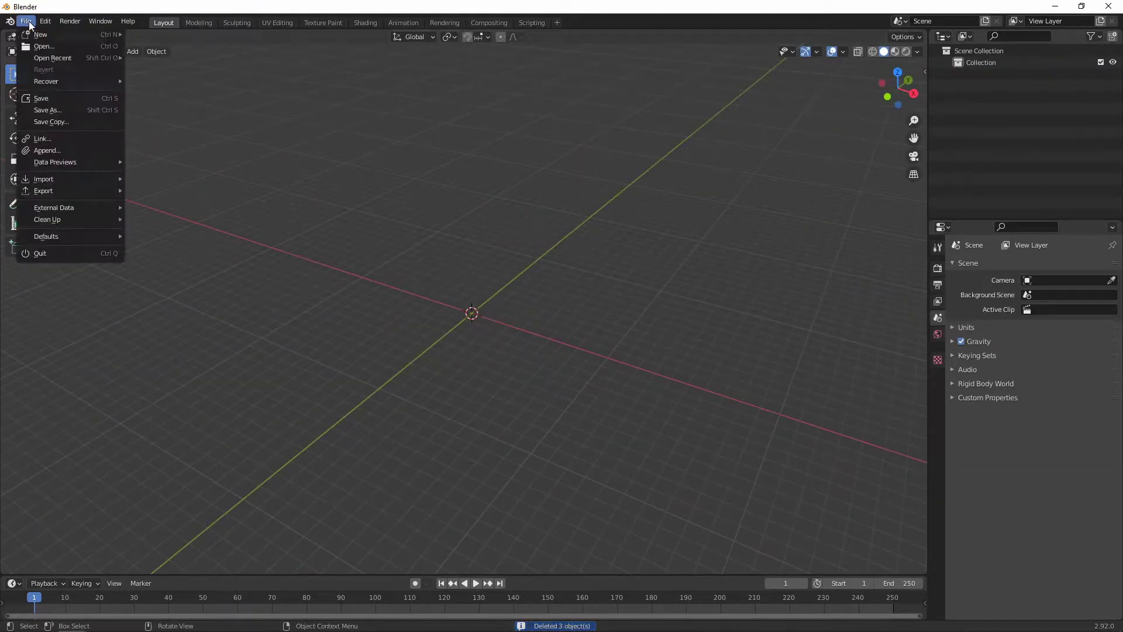
{"action": "mouse_move", "coordinate": [71, 179]}
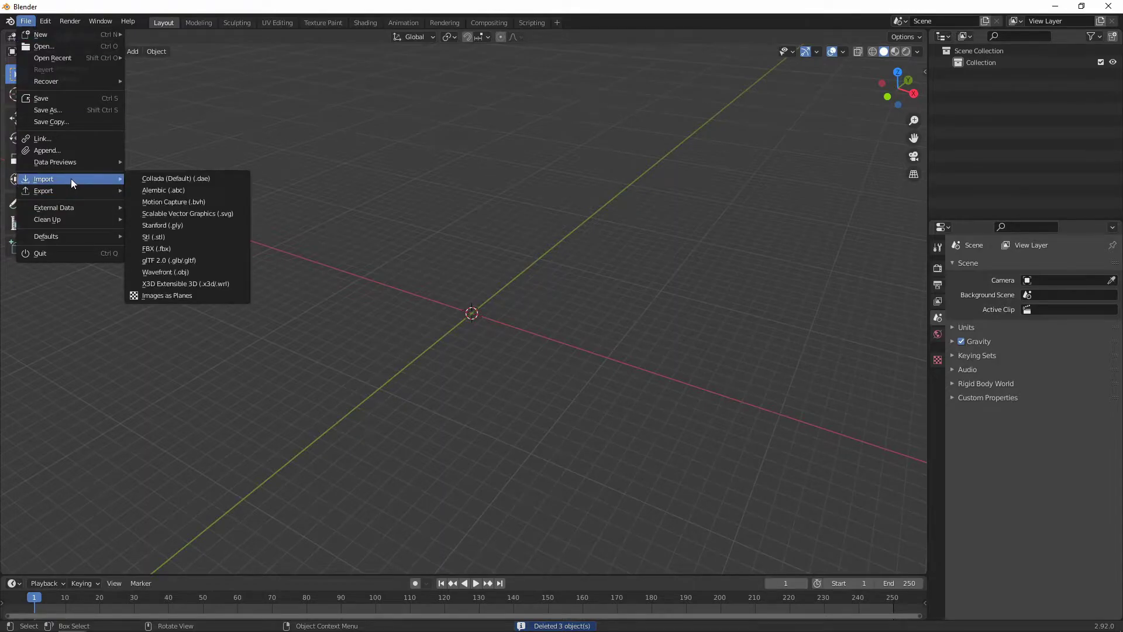
{"action": "left_click", "coordinate": [171, 253]}
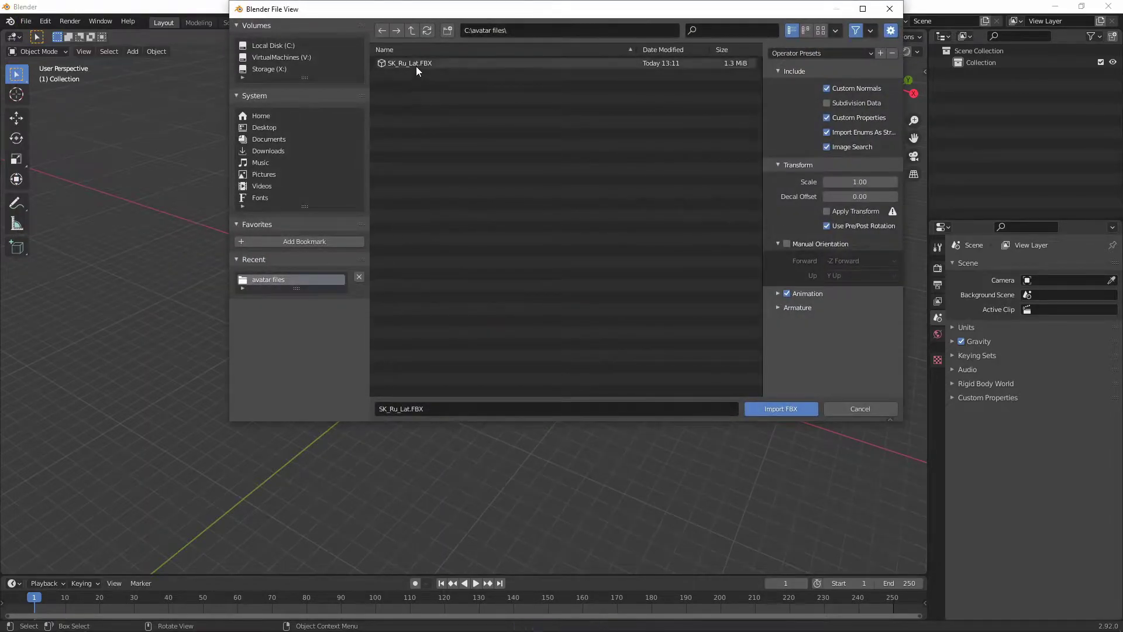
{"action": "left_click", "coordinate": [416, 64]}
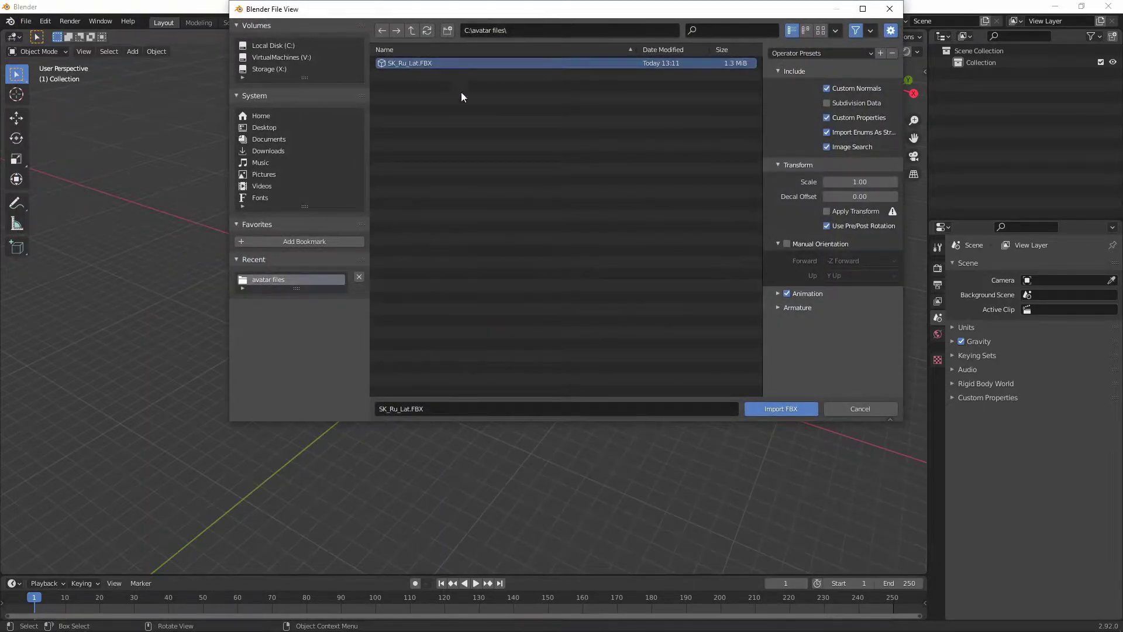
{"action": "left_click", "coordinate": [777, 308]}
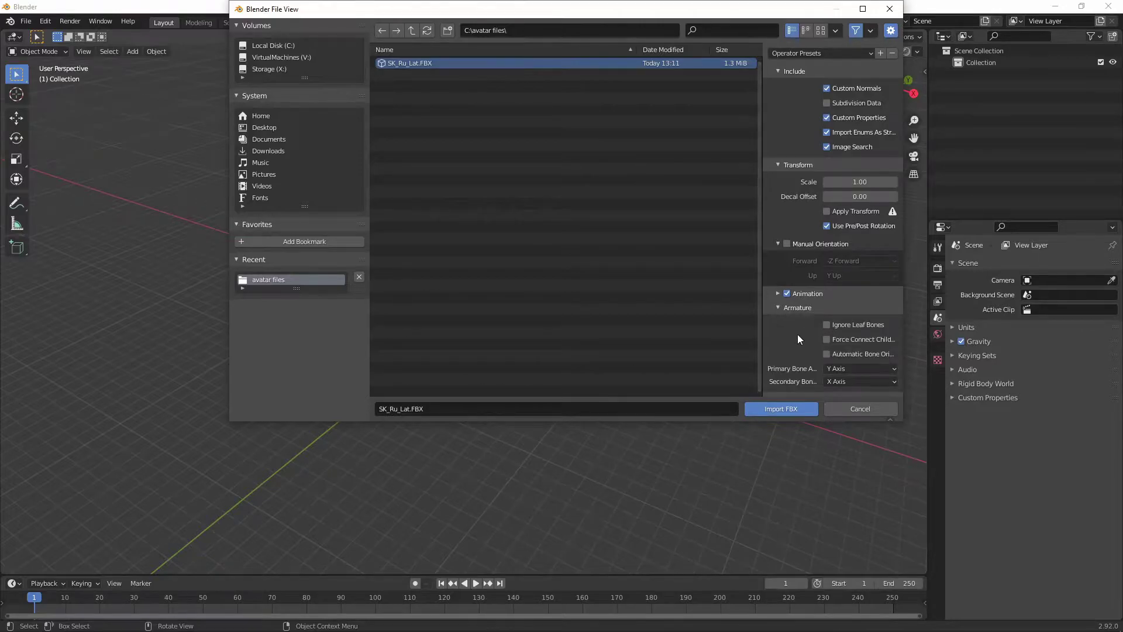
{"action": "left_click", "coordinate": [827, 355]}
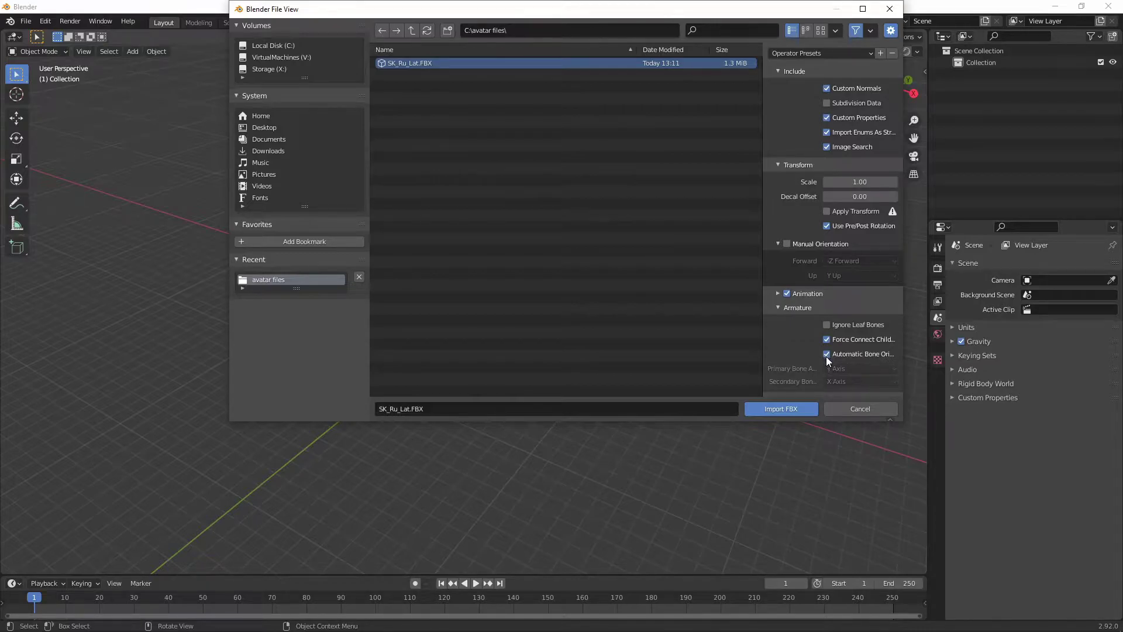
{"action": "left_click_drag", "start_coordinate": [763, 351], "coordinate": [705, 352]}
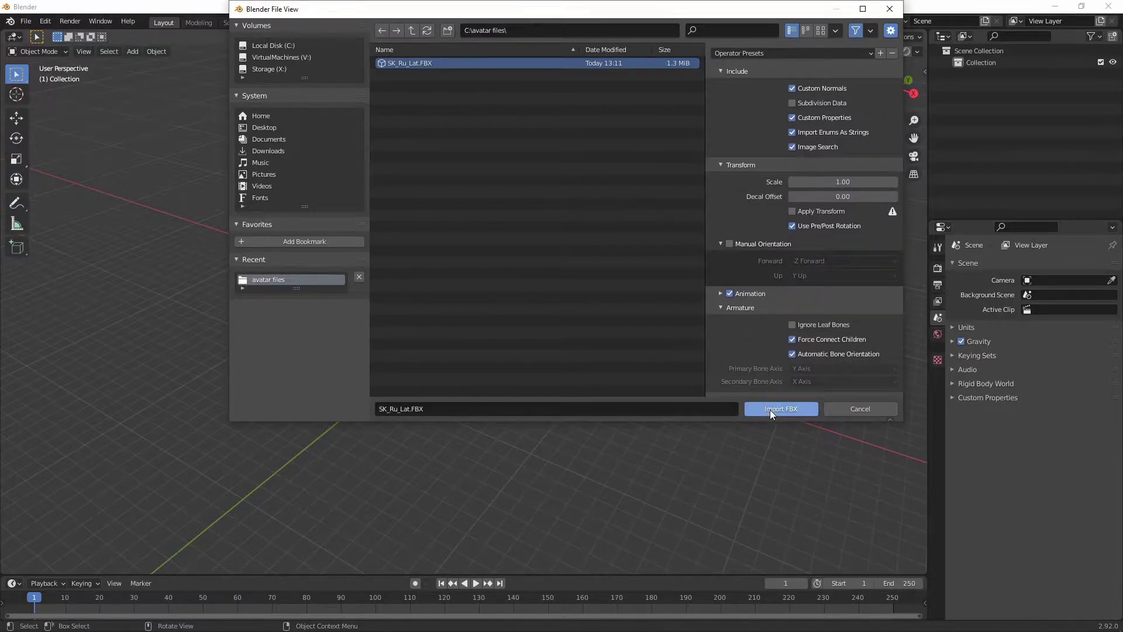
{"action": "left_click", "coordinate": [770, 409]}
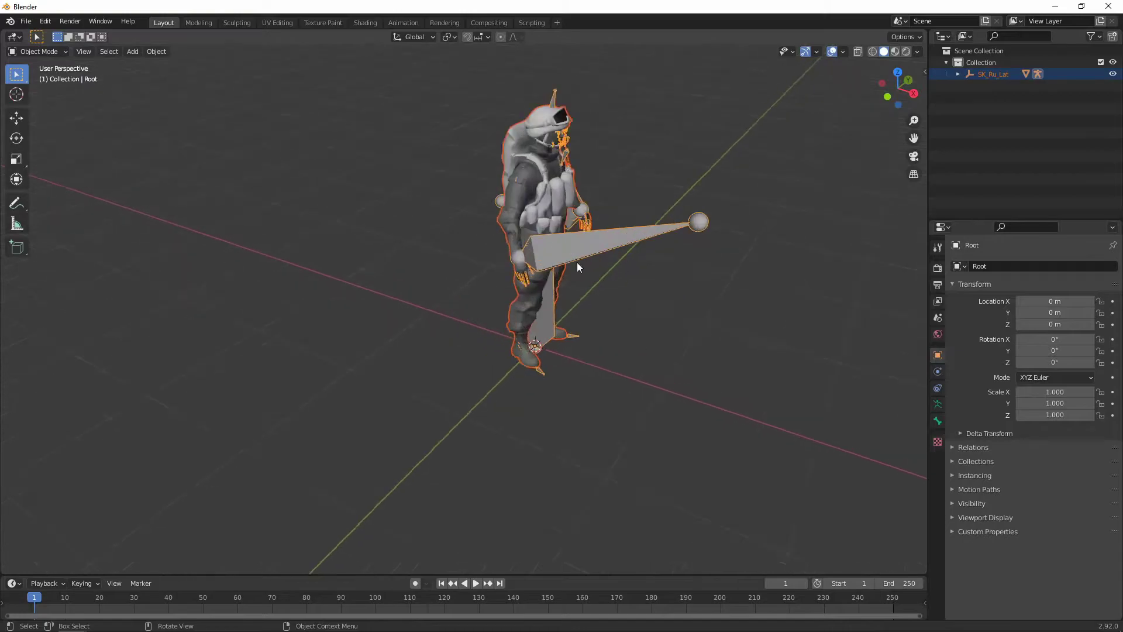
Hide the character mesh, orbit around the bare skeleton and select the Root bone
{"action": "key", "text": "h"}
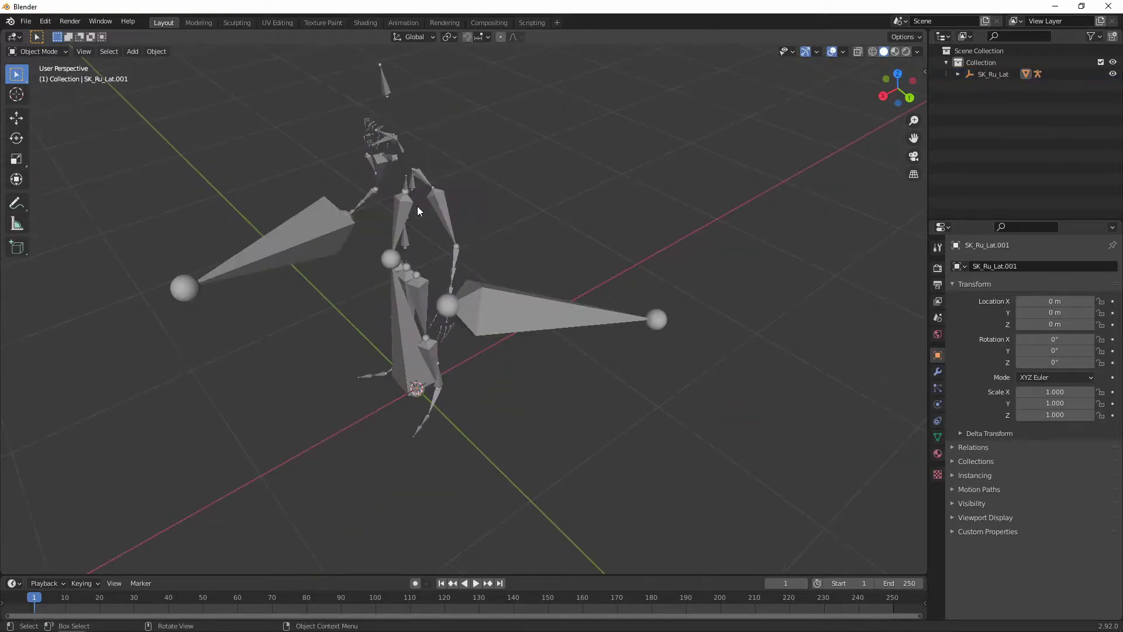
{"action": "middle_click_drag", "start_coordinate": [417, 205], "coordinate": [426, 374]}
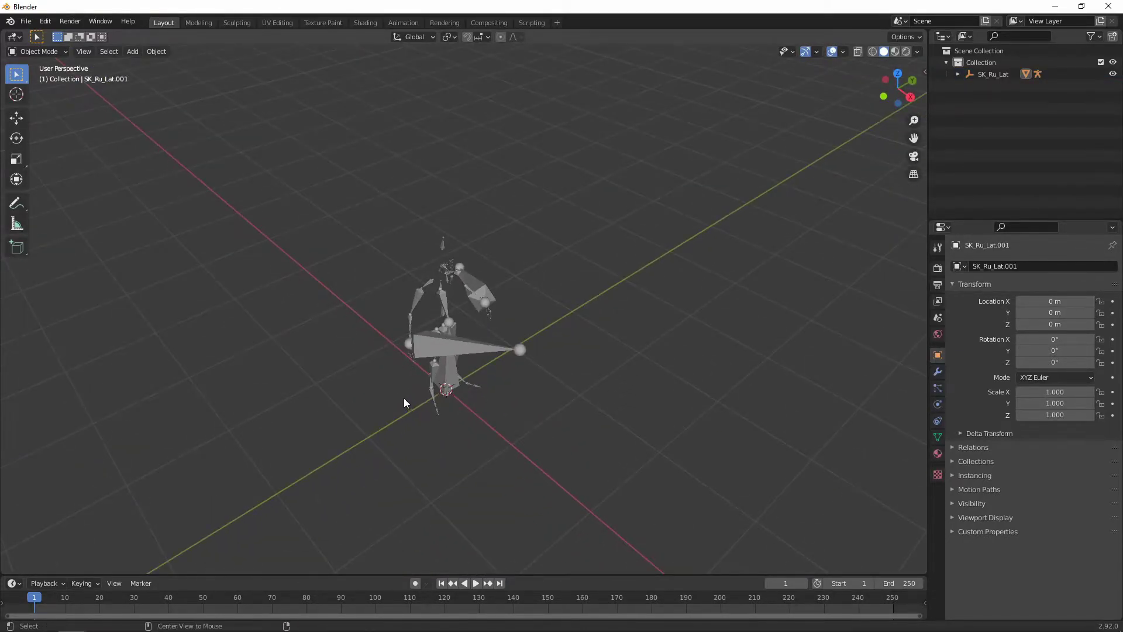
{"action": "middle_click_drag", "start_coordinate": [536, 399], "coordinate": [580, 404]}
{"action": "left_click", "coordinate": [477, 385]}
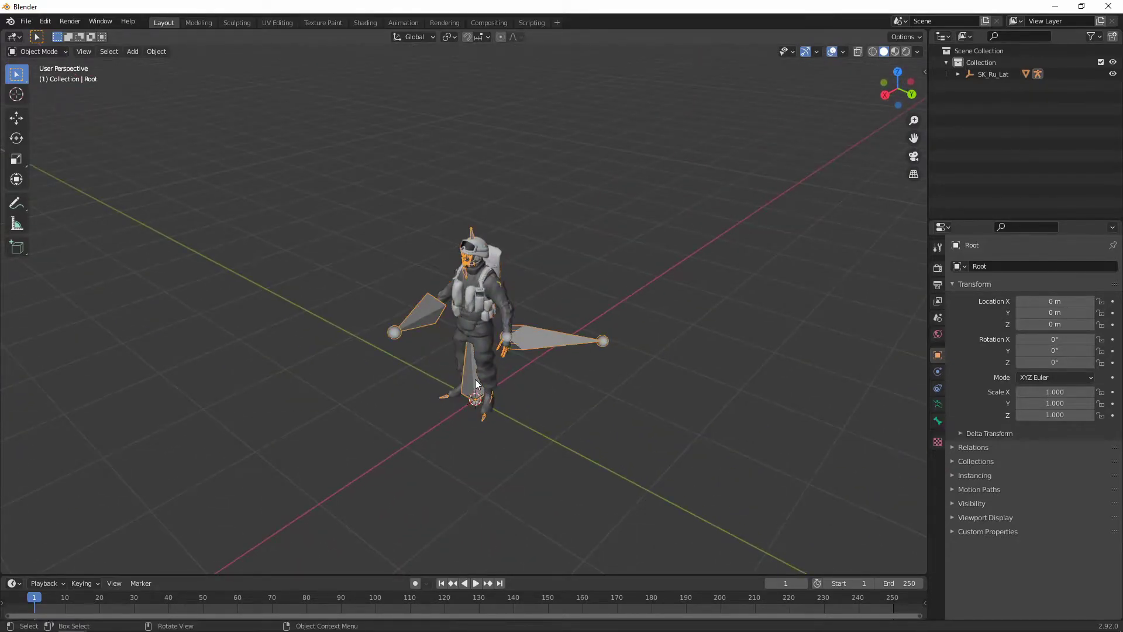
In Pose Mode, rotate the armature -90° about Z and orbit to view the character
{"action": "key", "text": "ctrl+Tab"}
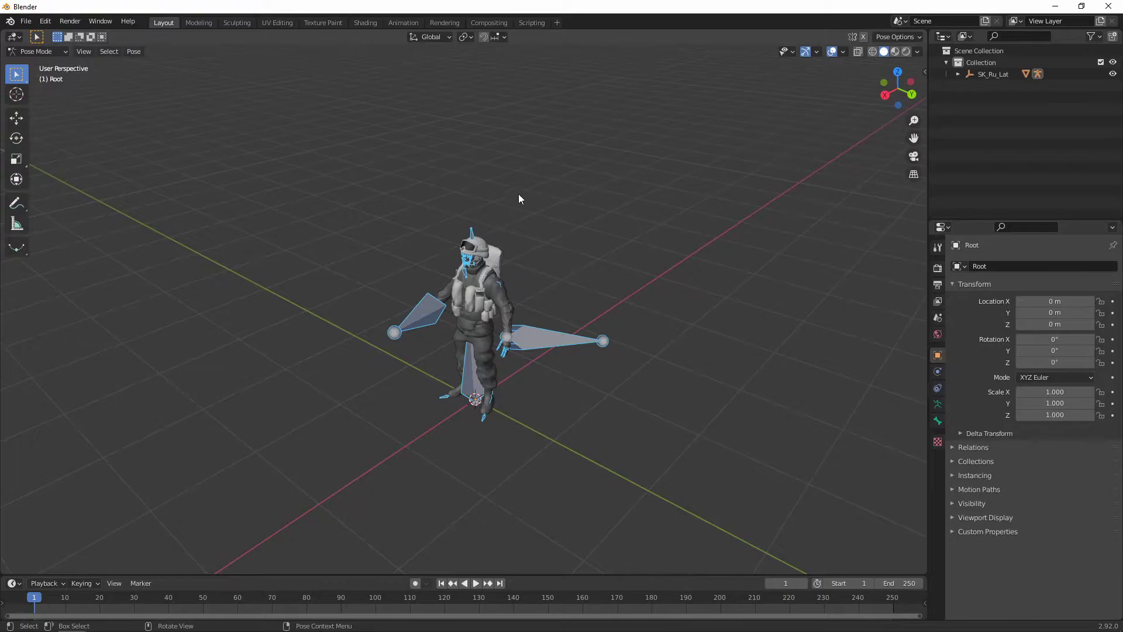
{"action": "key", "text": "r"}
{"action": "key", "text": "z"}
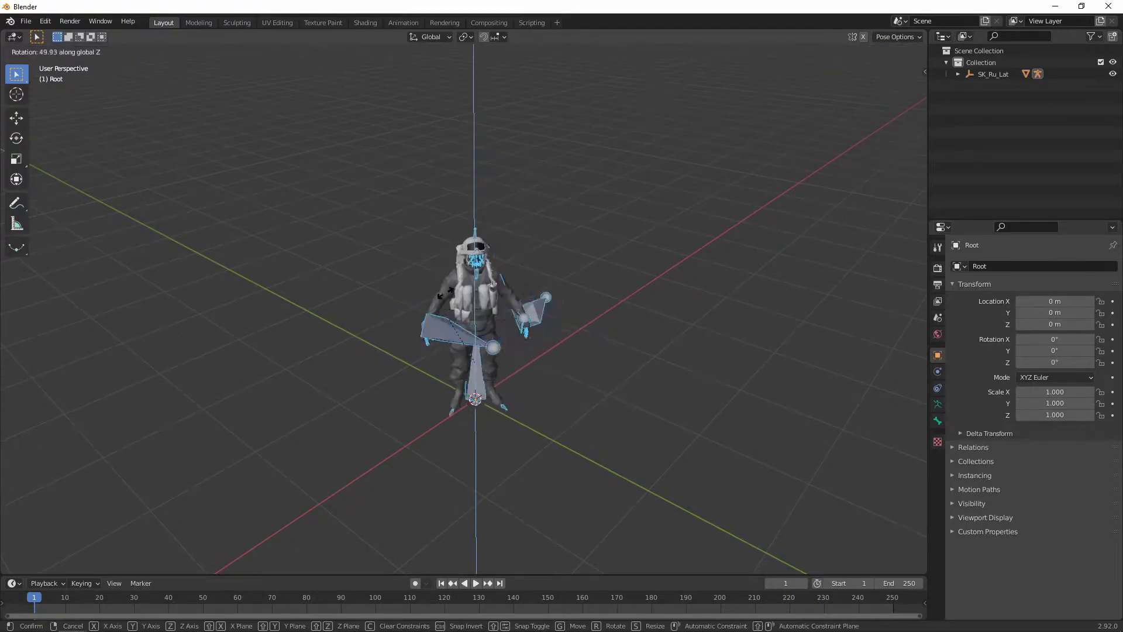
{"action": "key", "text": "Escape"}
{"action": "type", "text": "rz-90"}
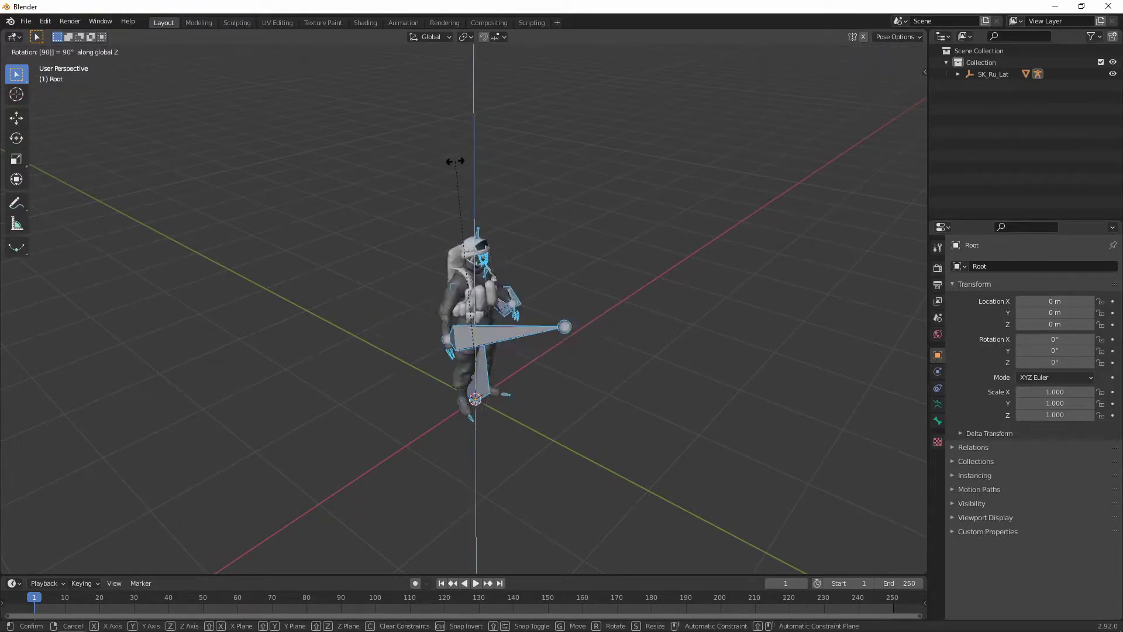
{"action": "key", "text": "Return"}
{"action": "middle_click_drag", "start_coordinate": [377, 290], "coordinate": [867, 139]}
{"action": "middle_click_drag", "start_coordinate": [824, 172], "coordinate": [761, 195]}
{"action": "scroll", "coordinate": [457, 444], "scroll_direction": "down", "scroll_amount": 2}
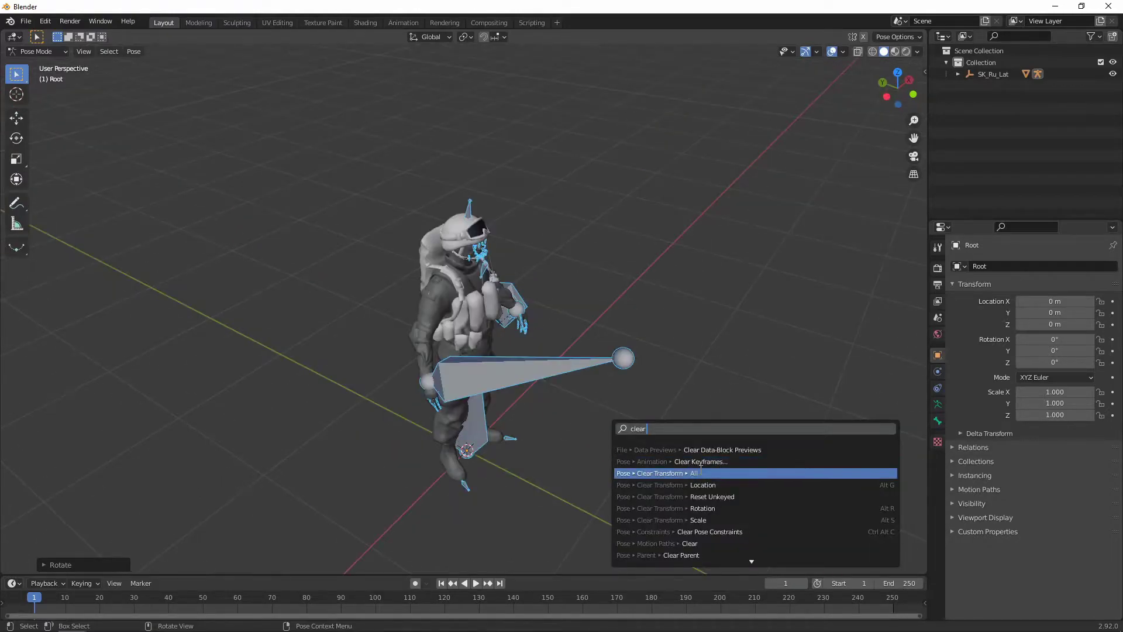
Clear the pose transforms and rotate the armature -90° about global Z again
{"action": "left_click", "coordinate": [700, 472]}
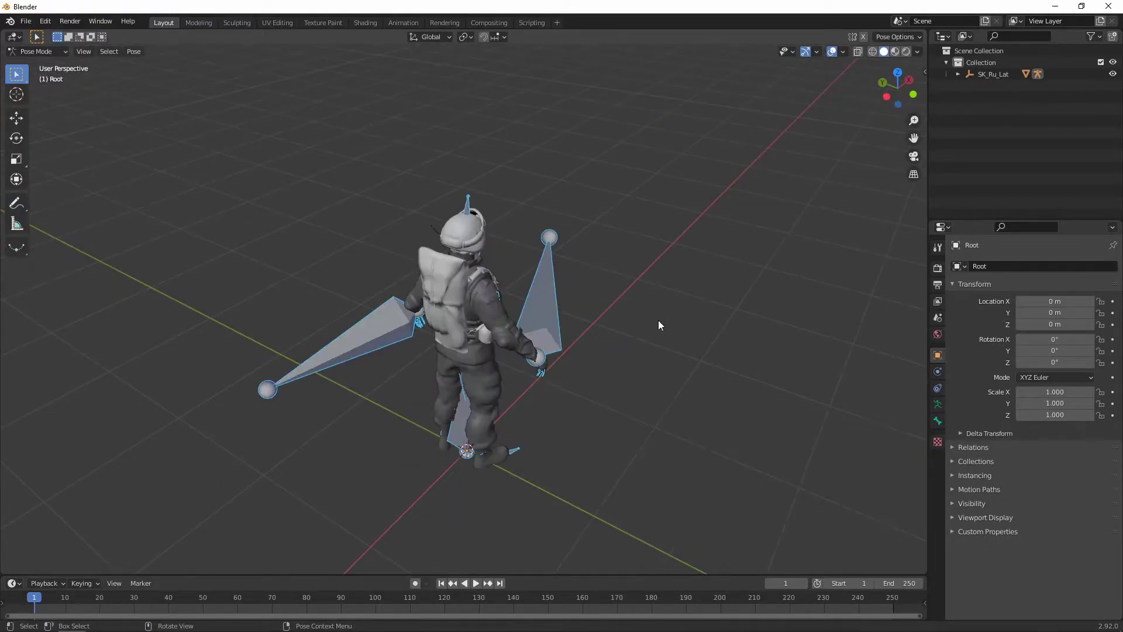
{"action": "middle_click_drag", "start_coordinate": [673, 337], "coordinate": [802, 378]}
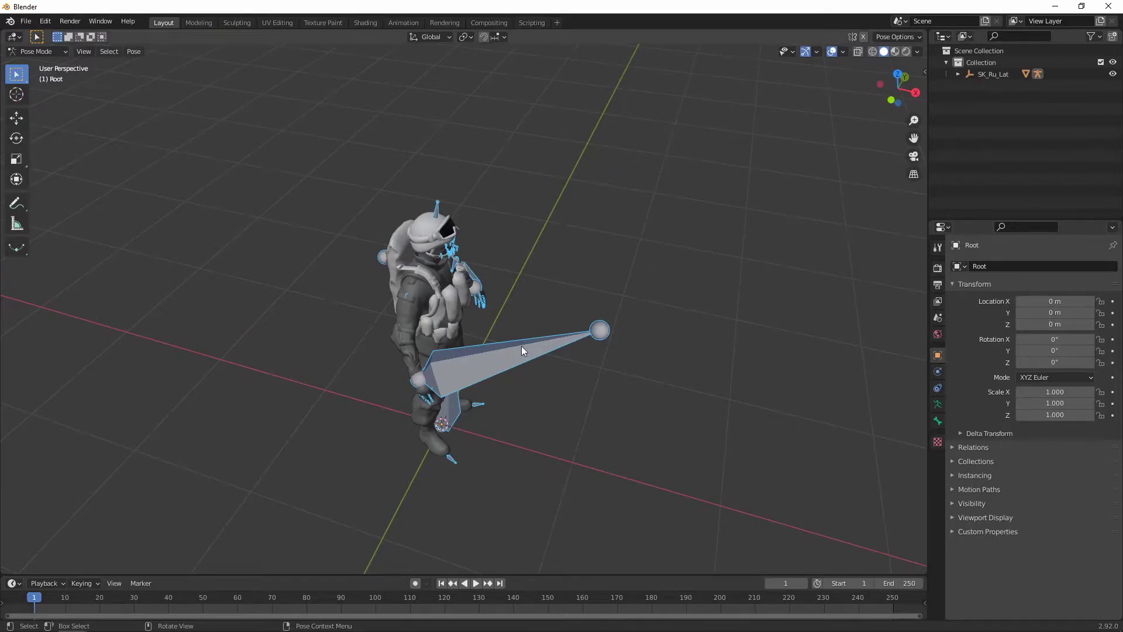
{"action": "key", "text": "r"}
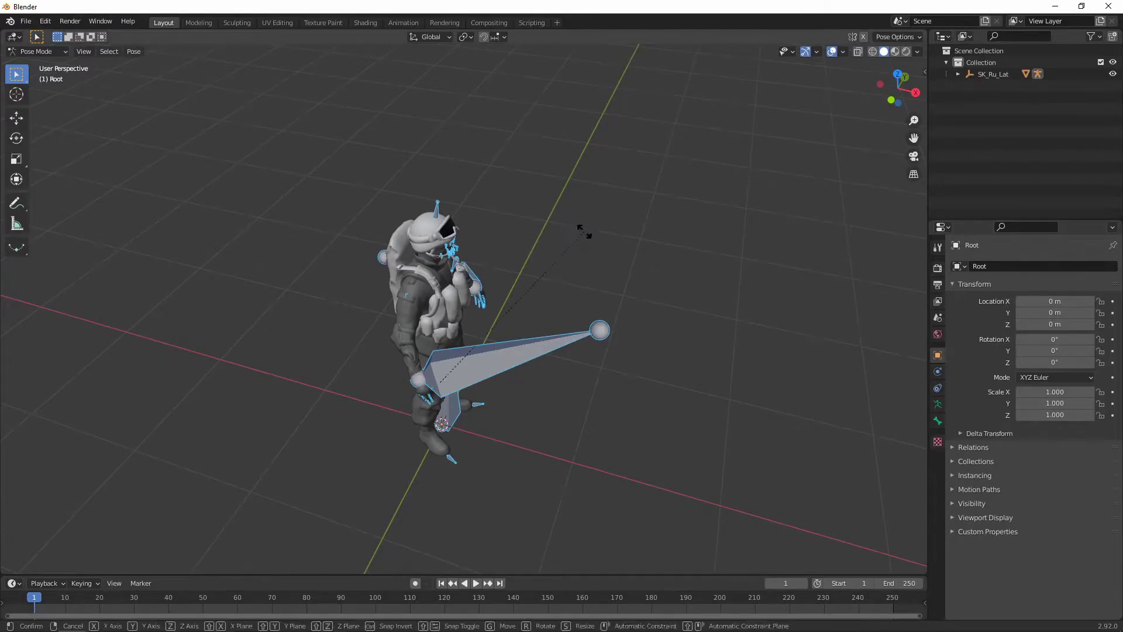
{"action": "type", "text": "z"}
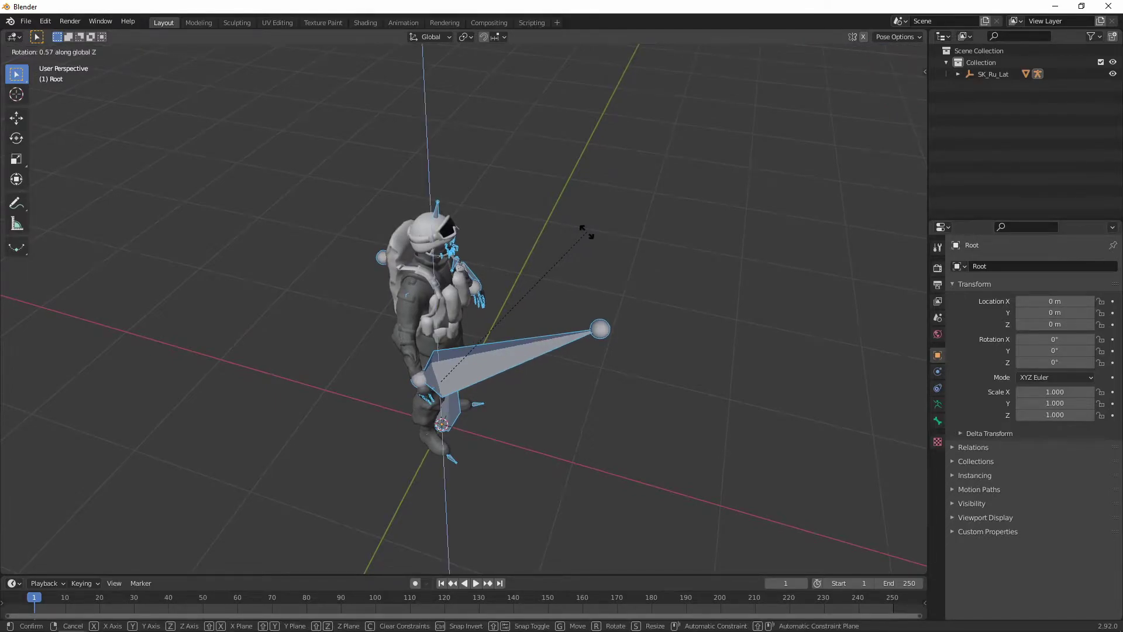
{"action": "type", "text": "90-"}
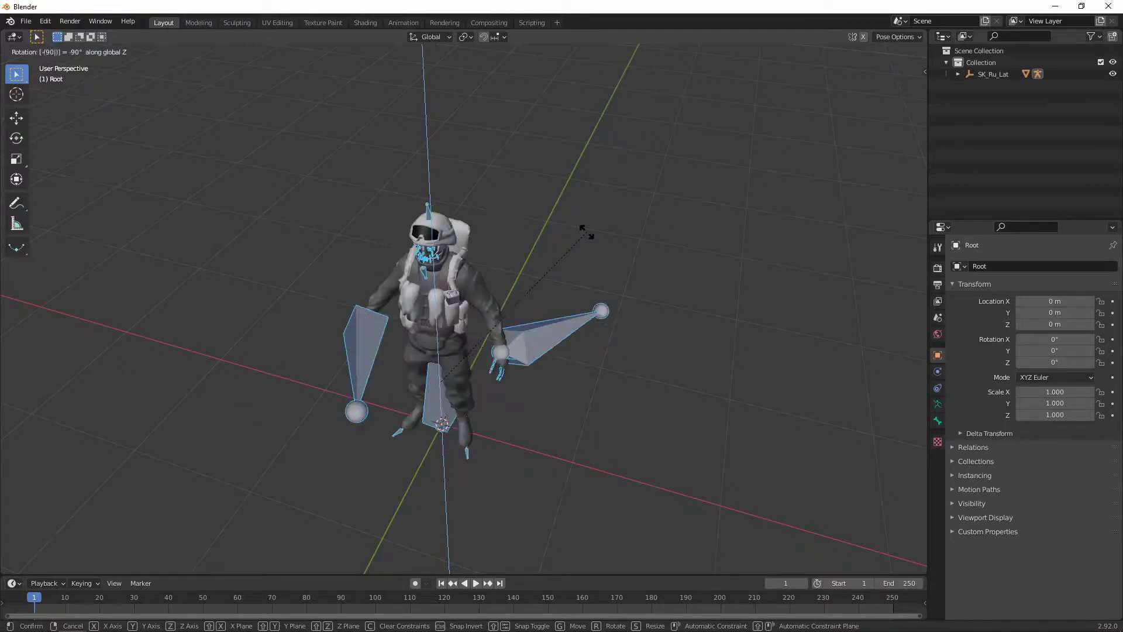
{"action": "key", "text": "Return"}
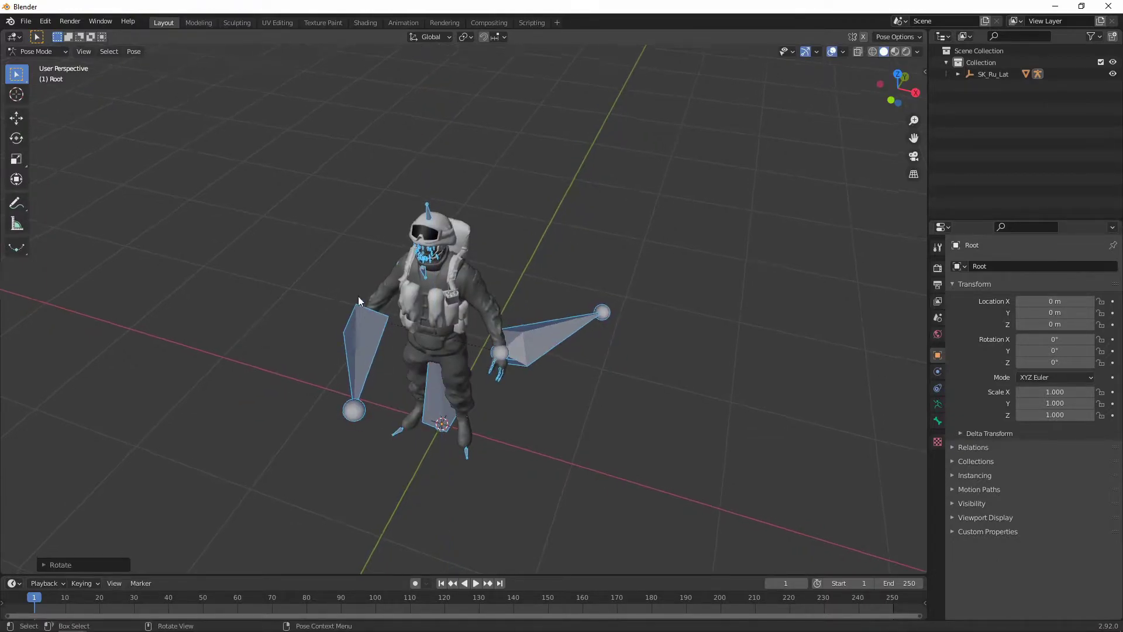
{"action": "middle_click_drag", "start_coordinate": [356, 293], "coordinate": [446, 332]}
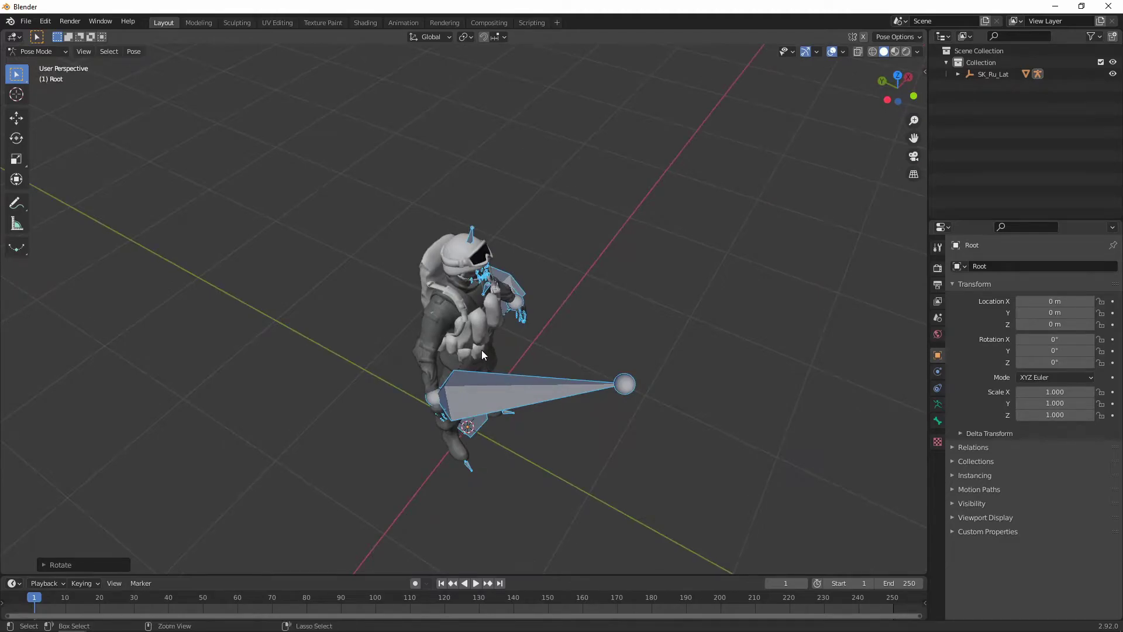
Use Ctrl+A > Apply Pose as Rest Pose to store the -90° rotated pose
{"action": "key", "text": "ctrl+a"}
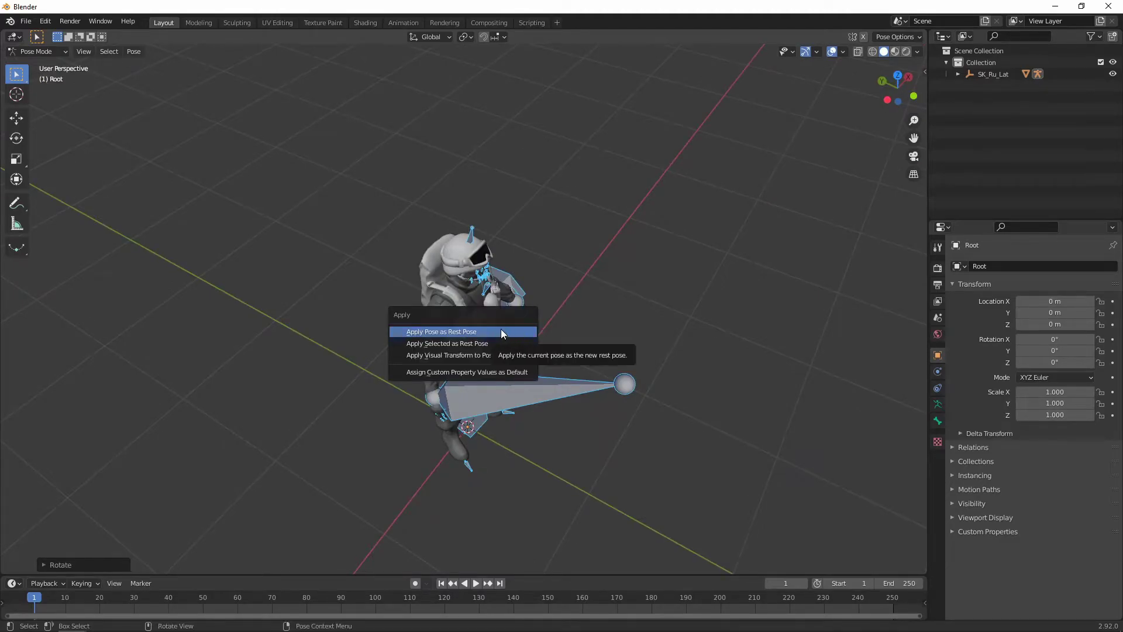
{"action": "left_click", "coordinate": [498, 331]}
{"action": "middle_click_drag", "start_coordinate": [560, 326], "coordinate": [479, 184]}
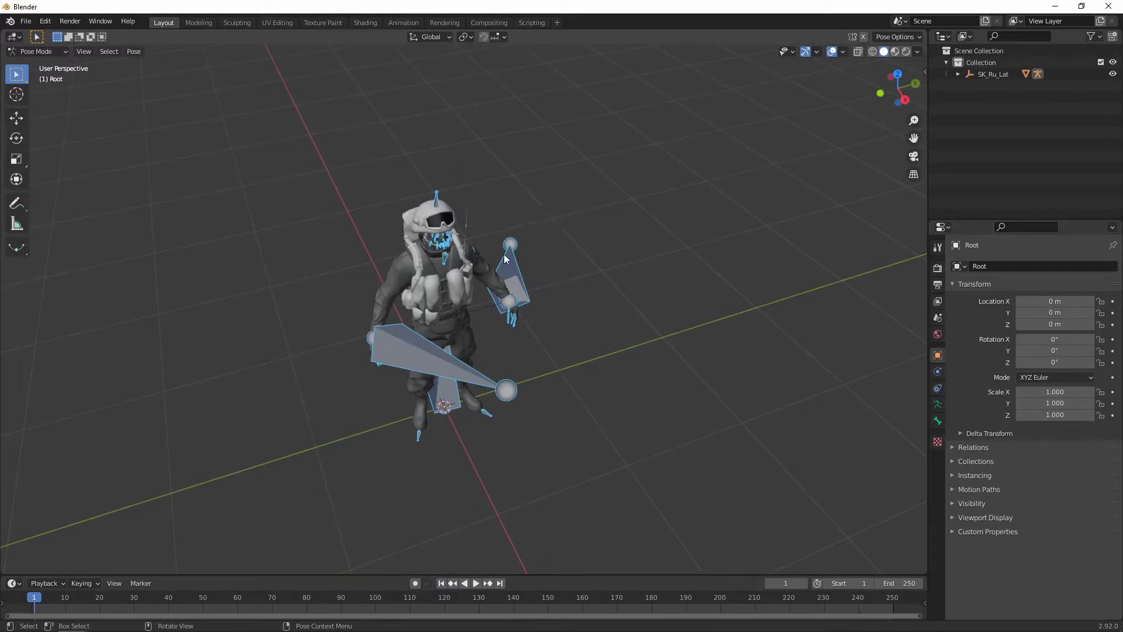
Add the left-hand IK bone to the selection and rotate about Z until the arms spread horizontally
{"action": "key", "text": "r"}
{"action": "key", "text": "z"}
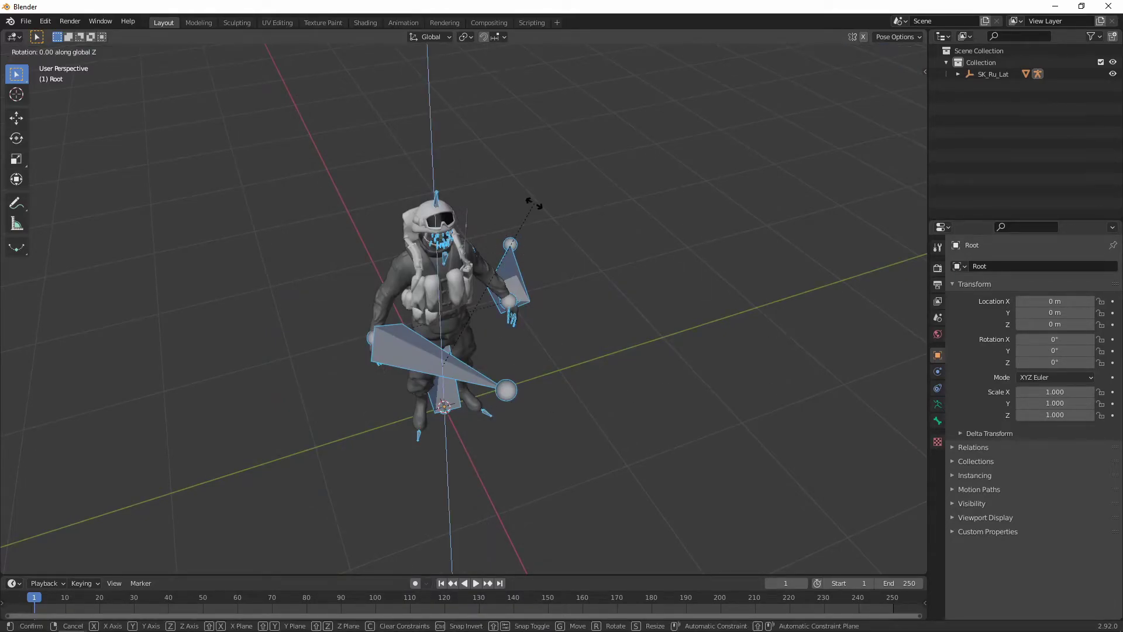
{"action": "right_click", "coordinate": [558, 301]}
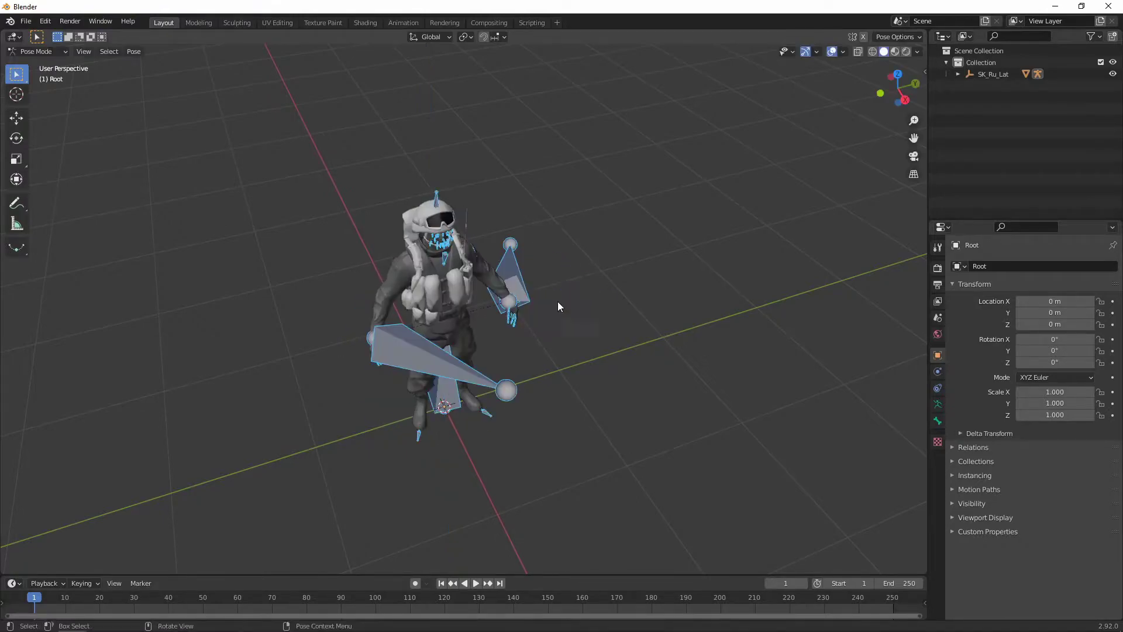
{"action": "left_click", "coordinate": [519, 283]}
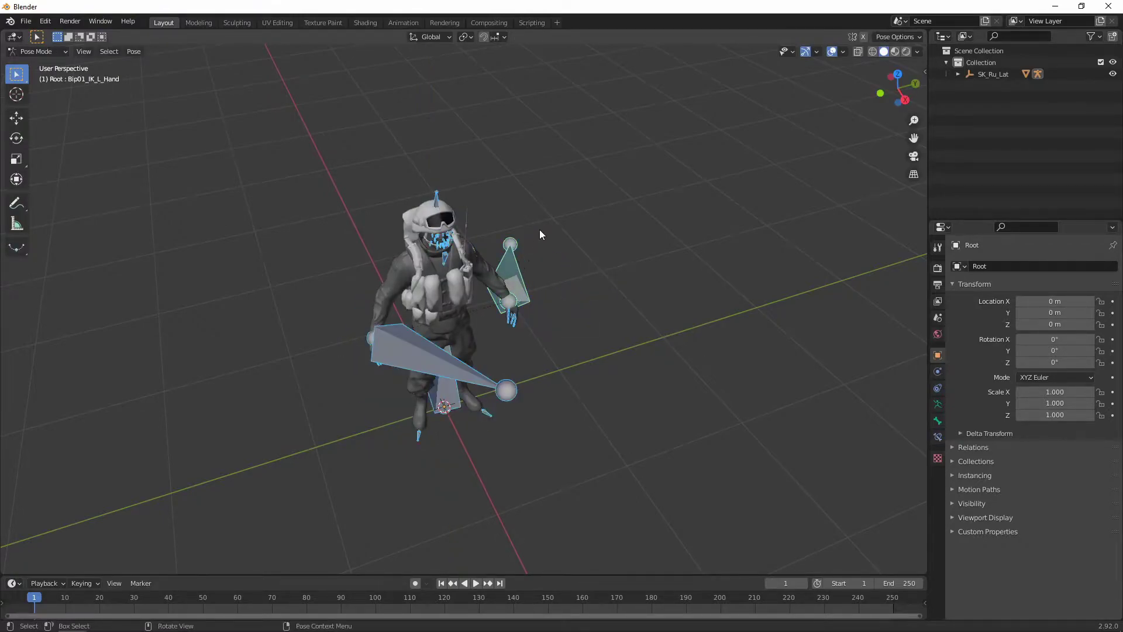
{"action": "key", "text": "r"}
{"action": "key", "text": "z"}
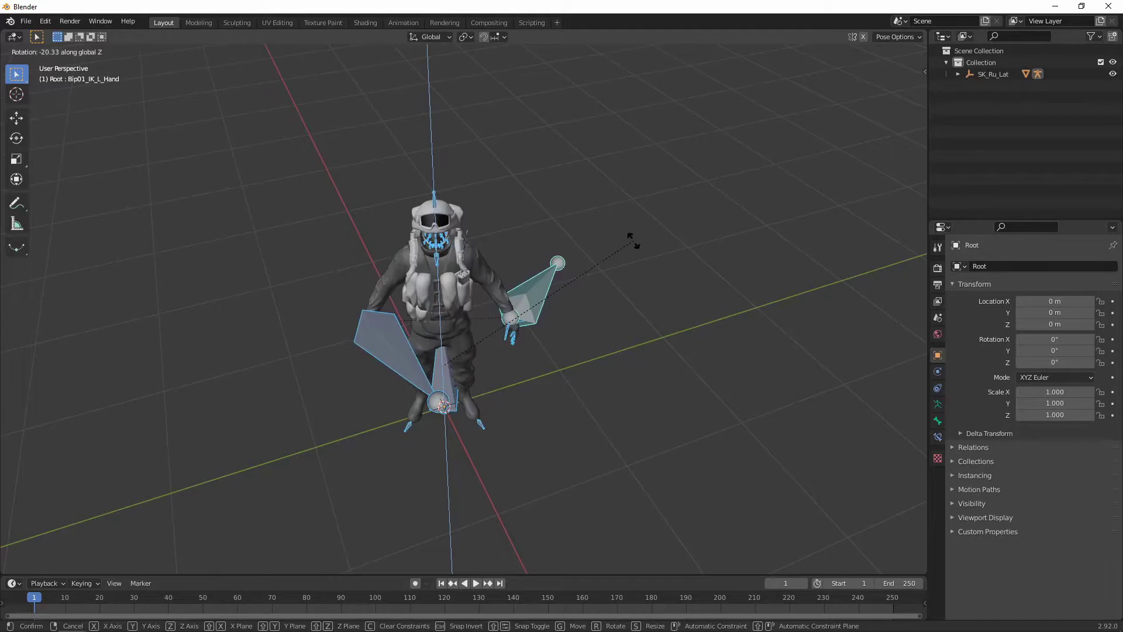
{"action": "left_click", "coordinate": [630, 243]}
{"action": "middle_click_drag", "start_coordinate": [285, 436], "coordinate": [463, 323]}
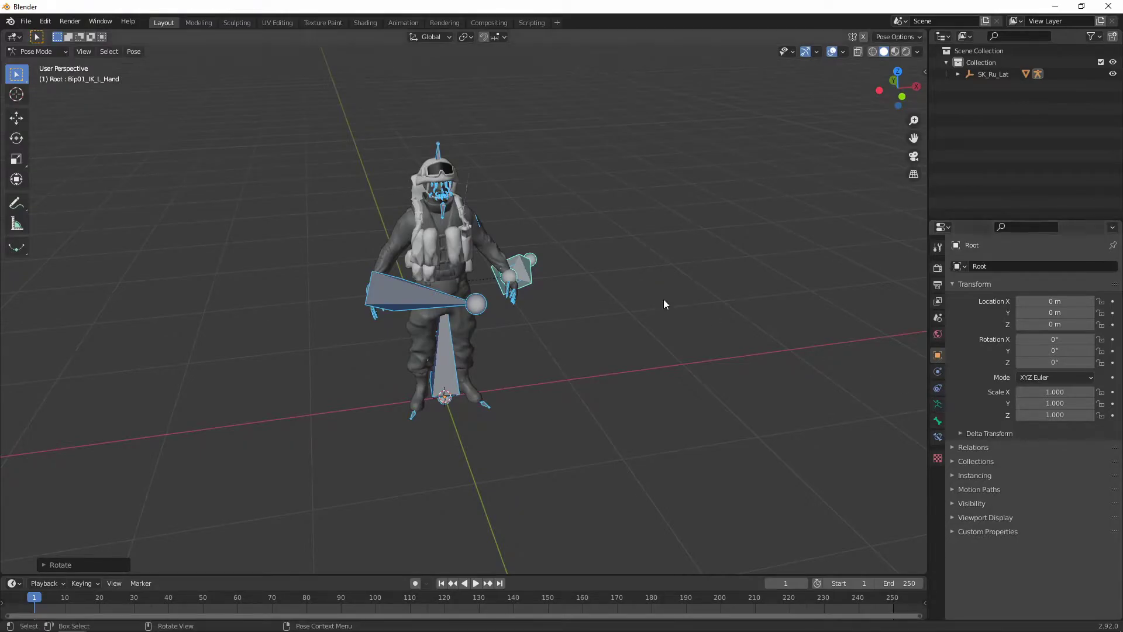
On SK_Ru_Lat.001, duplicate the Root Armature modifier and apply the copy, then reselect Root in Pose Mode
{"action": "left_click", "coordinate": [478, 234]}
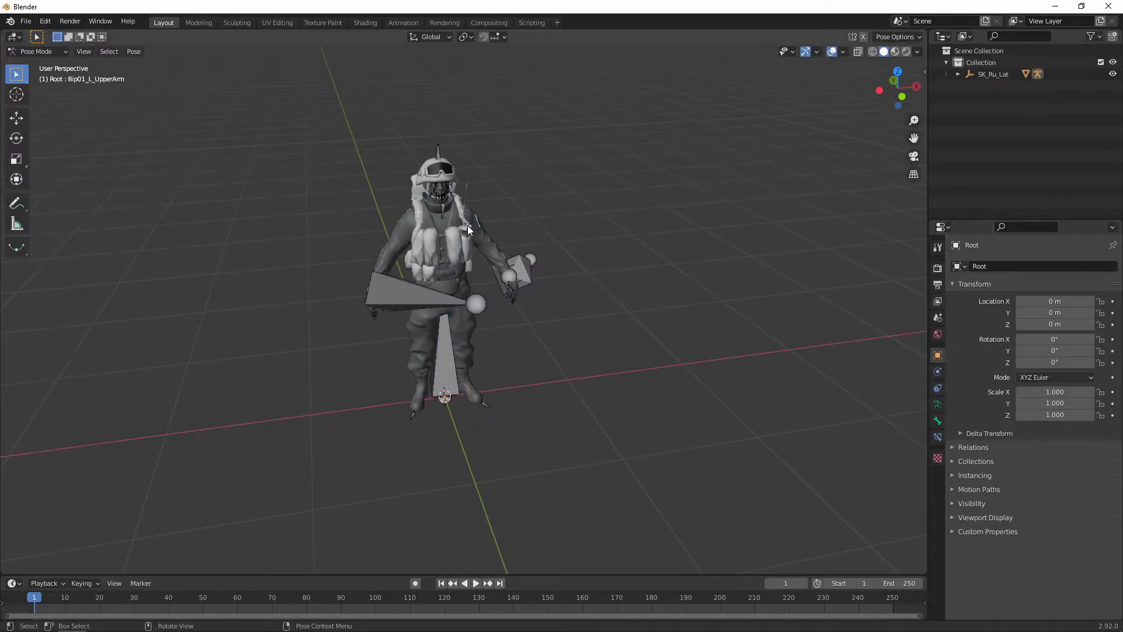
{"action": "key", "text": "ctrl+Tab"}
{"action": "left_click", "coordinate": [465, 230]}
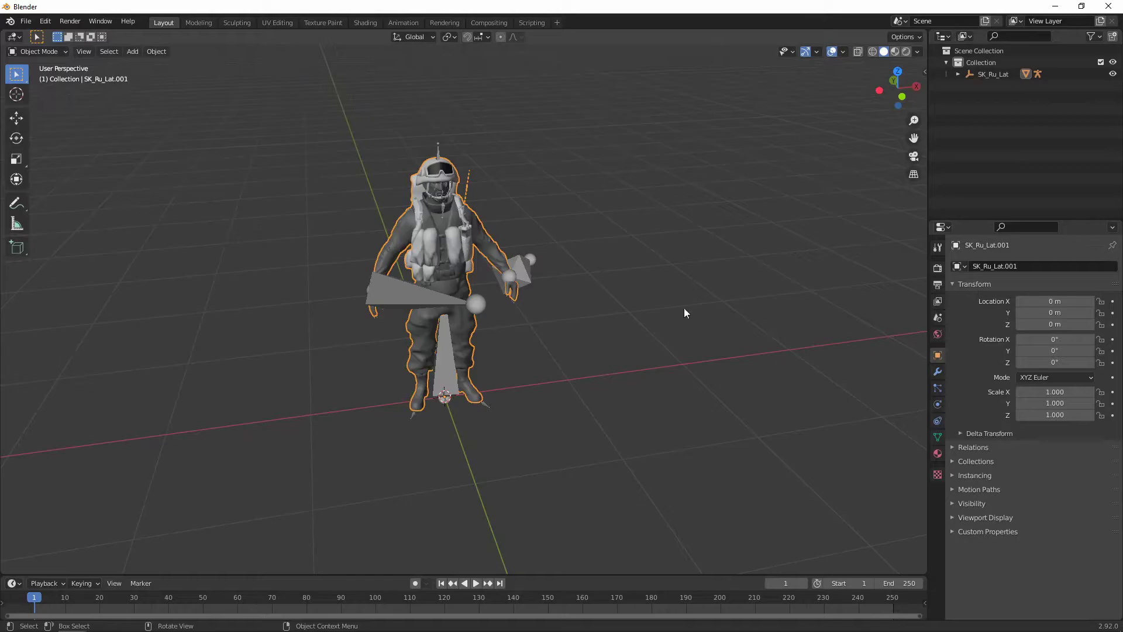
{"action": "left_click", "coordinate": [938, 372]}
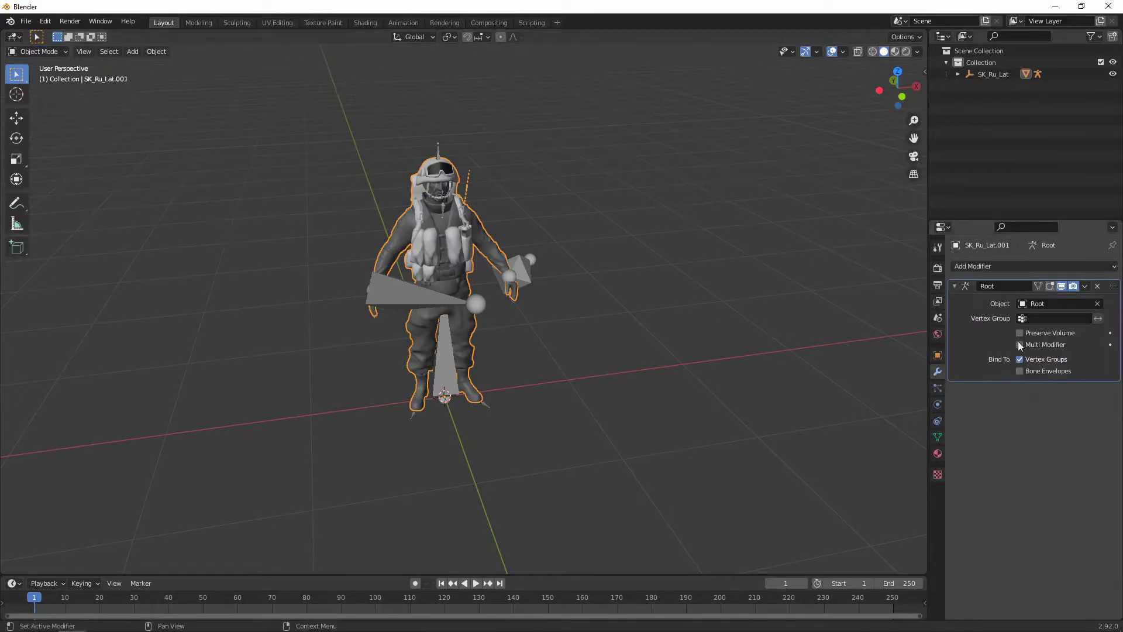
{"action": "left_click", "coordinate": [1085, 286]}
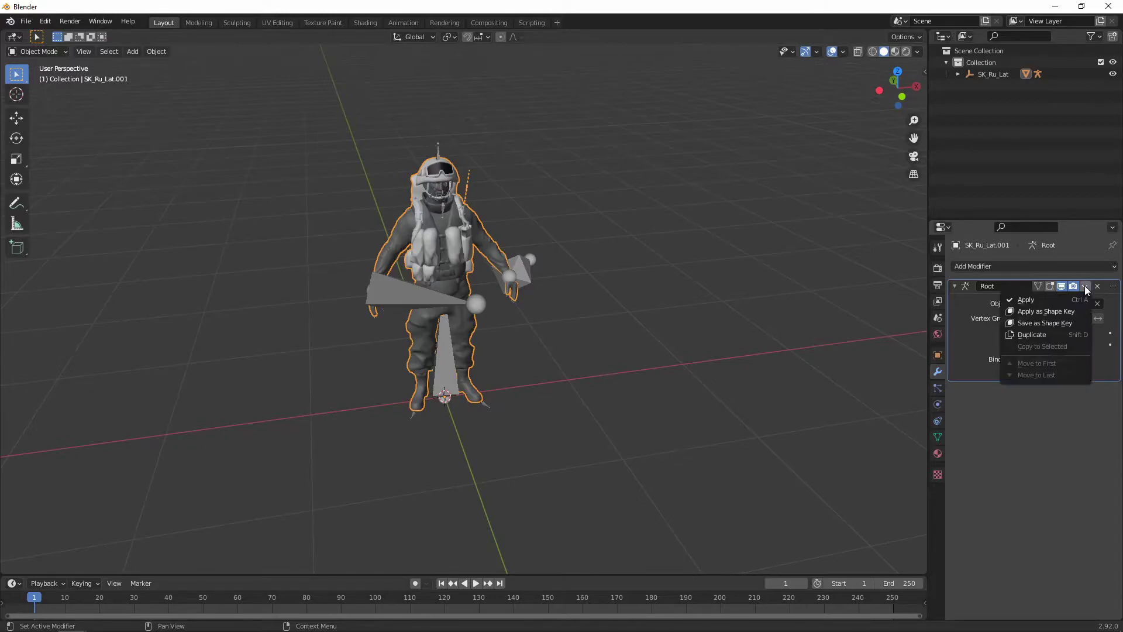
{"action": "left_click", "coordinate": [1033, 336]}
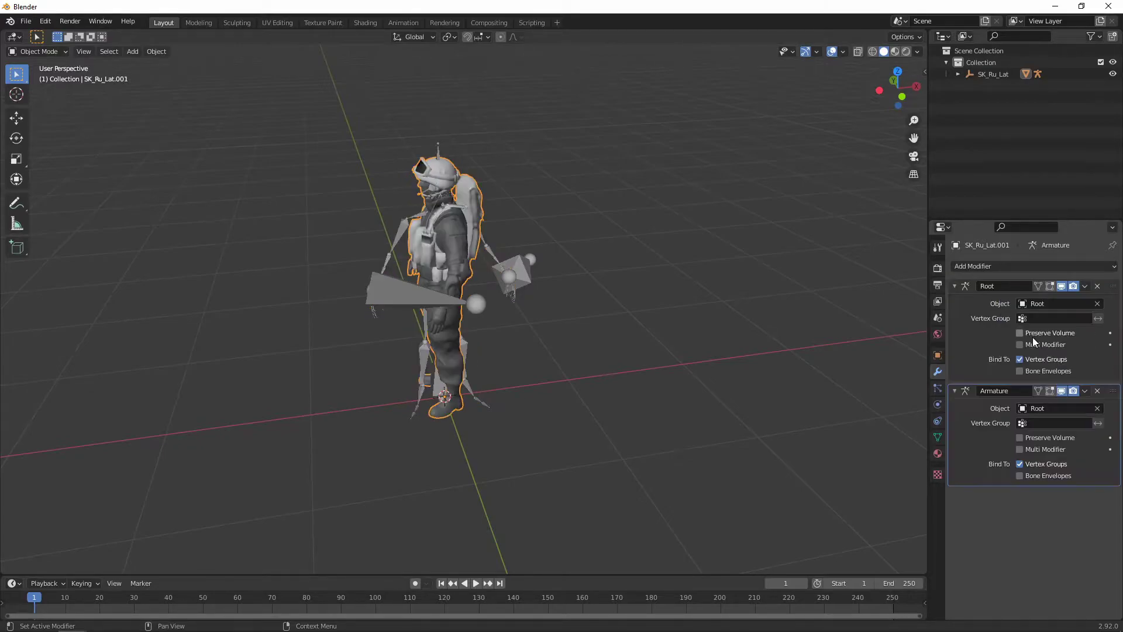
{"action": "left_click", "coordinate": [1084, 392]}
{"action": "left_click", "coordinate": [1026, 404]}
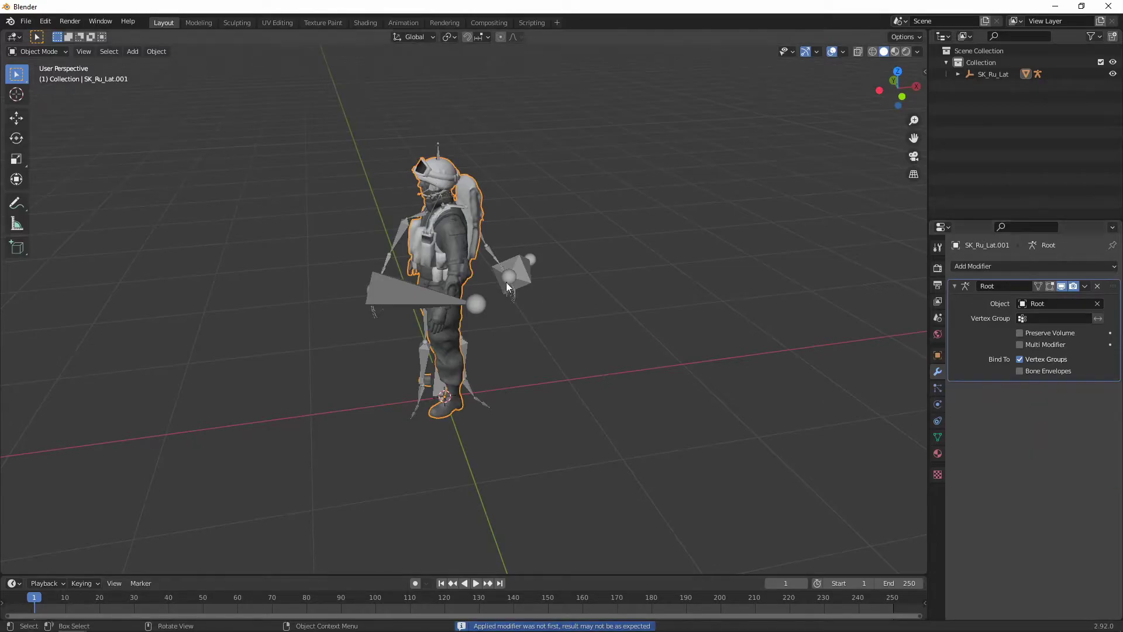
{"action": "left_click", "coordinate": [400, 240]}
{"action": "key", "text": "ctrl+Tab"}
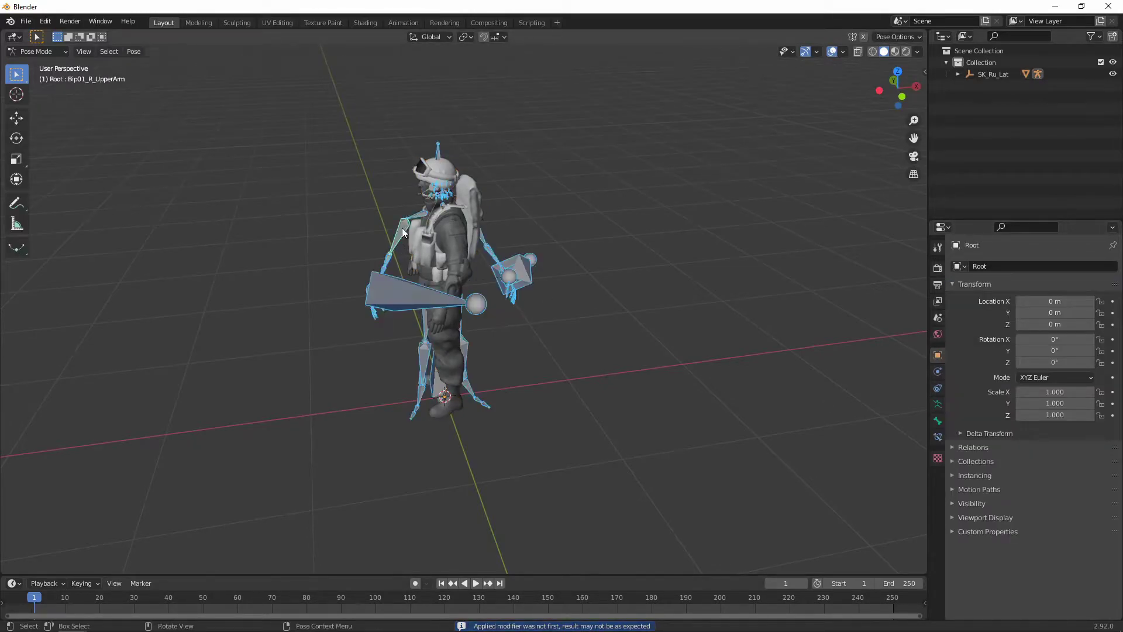
Apply the current pose as the armature's new rest pose
{"action": "key", "text": "ctrl+a"}
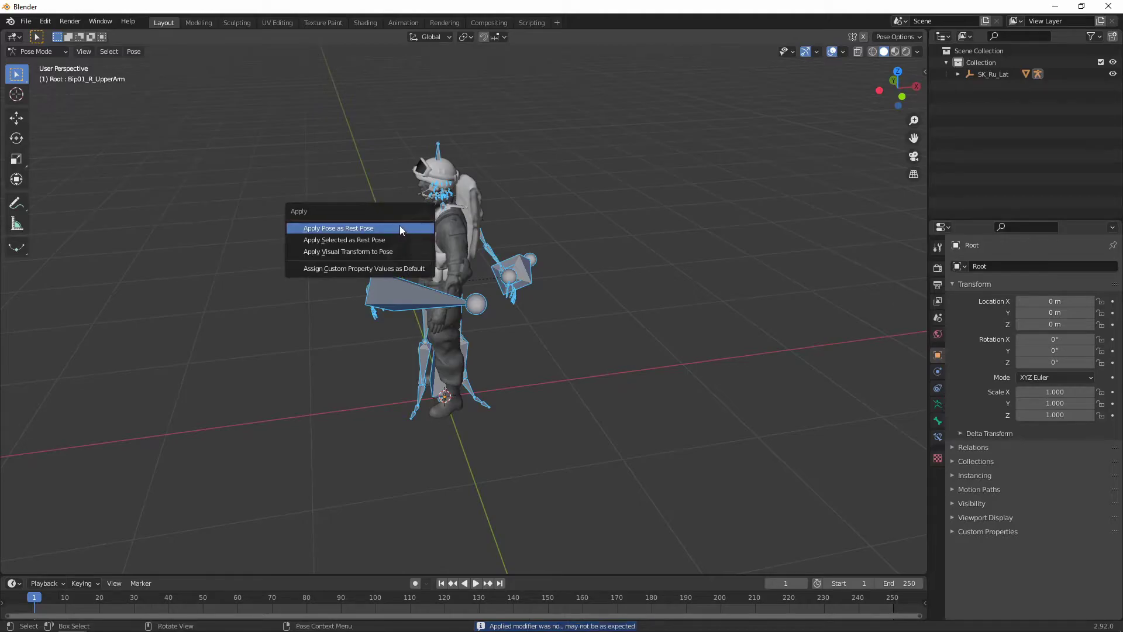
{"action": "left_click", "coordinate": [401, 229]}
{"action": "middle_click_drag", "start_coordinate": [392, 218], "coordinate": [536, 244]}
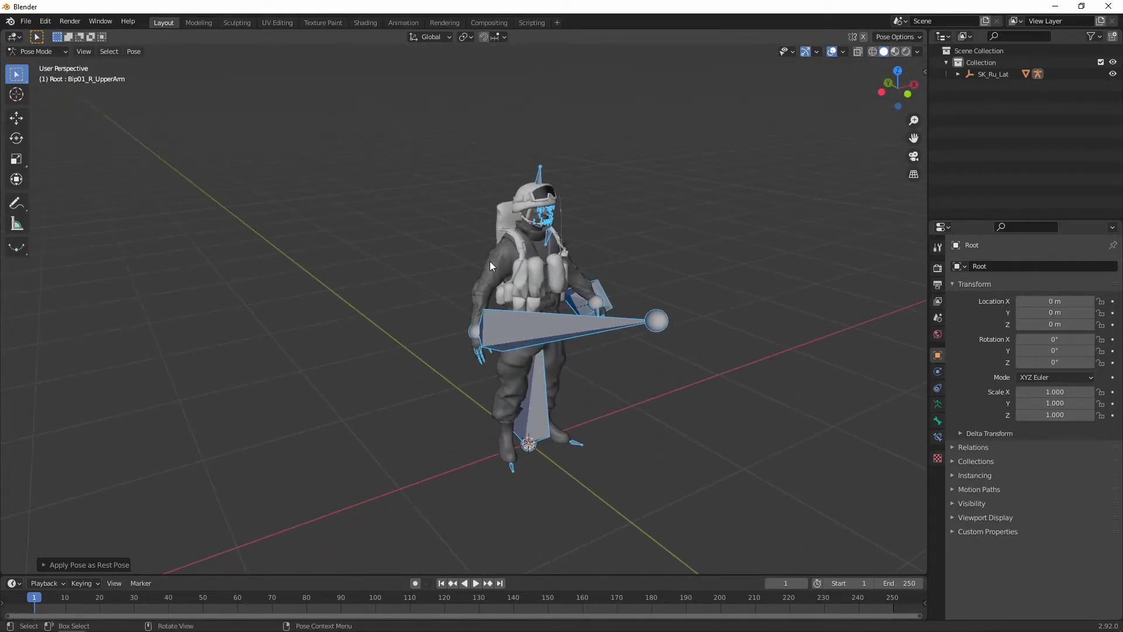
Export the scene as SK_Ru_Lat_exported.FBX into avatar files, then minimize Blender
{"action": "left_click", "coordinate": [26, 21]}
{"action": "mouse_move", "coordinate": [59, 190]}
{"action": "left_click", "coordinate": [159, 253]}
{"action": "left_click", "coordinate": [410, 63]}
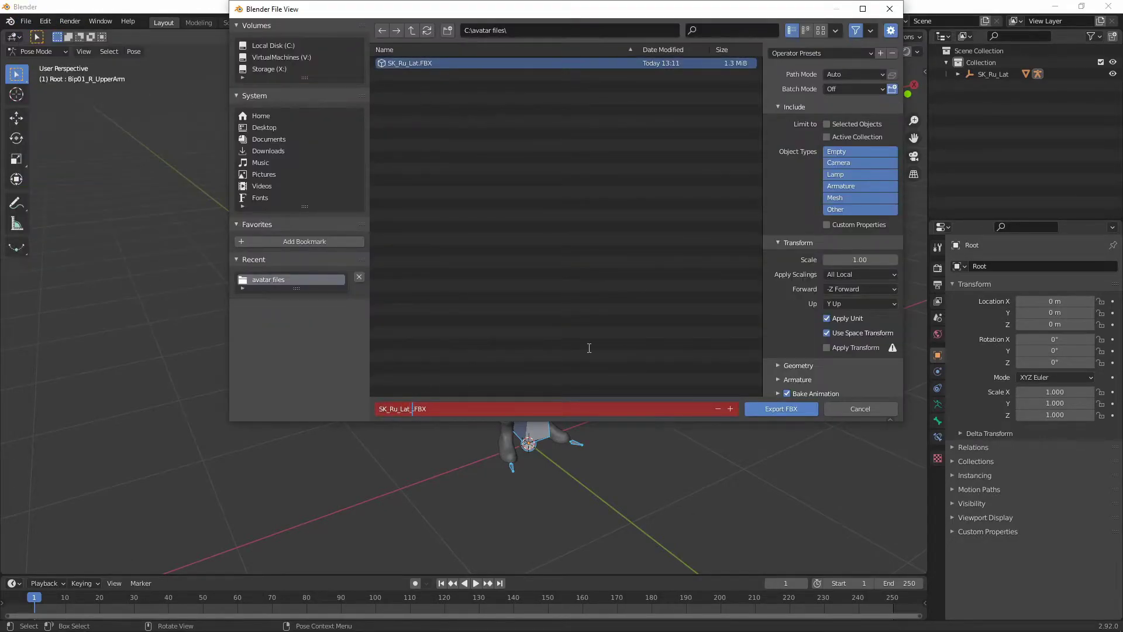
{"action": "type", "text": "_exported"}
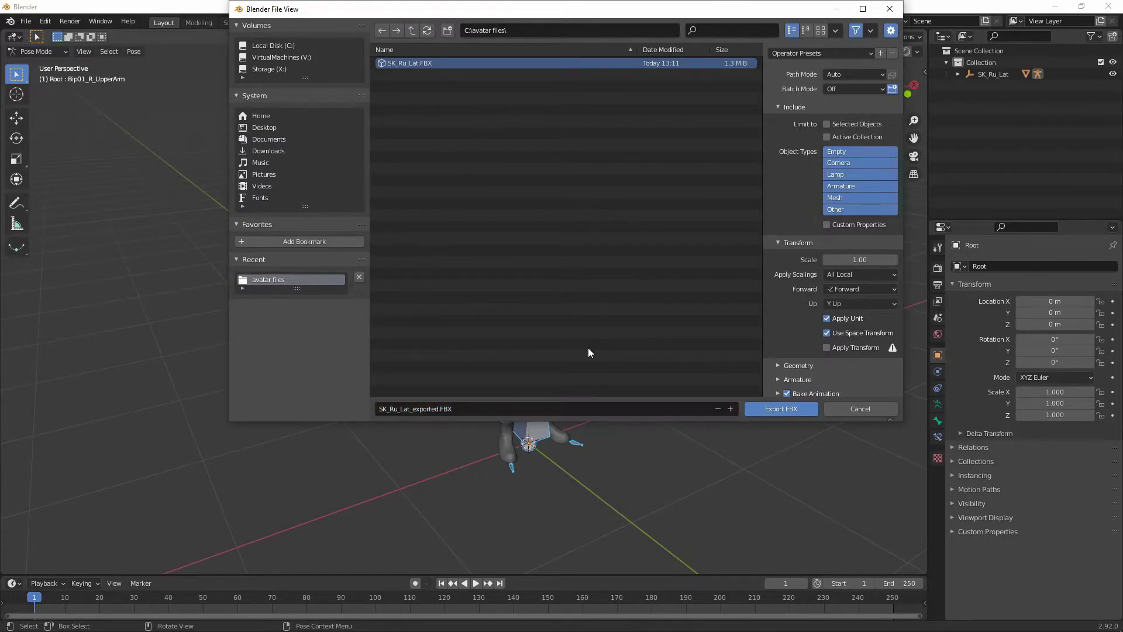
{"action": "left_click", "coordinate": [771, 408]}
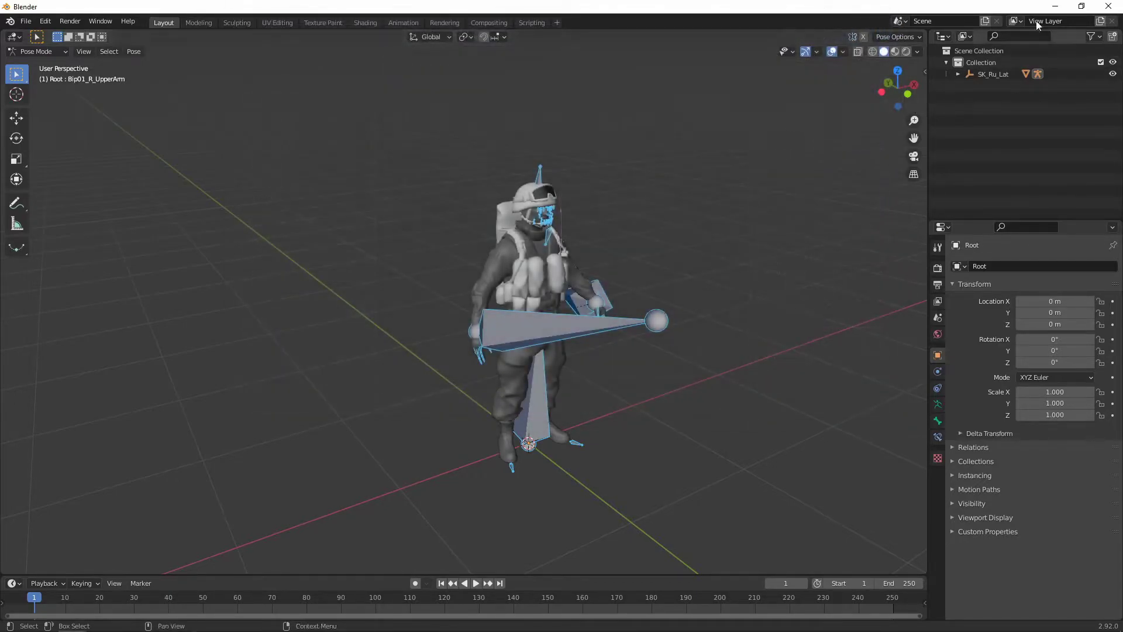
{"action": "left_click", "coordinate": [1056, 7]}
Launch Unity Hub and create a new Unity 2019.4.24f1 project named APS_SDK_1
{"action": "left_click", "coordinate": [536, 318]}
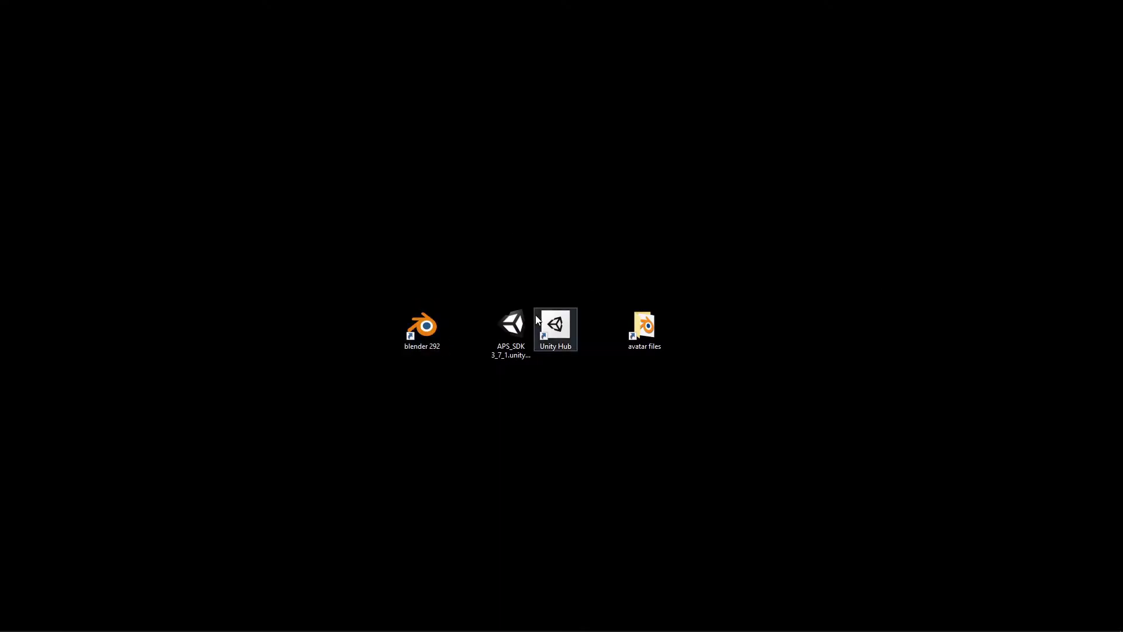
{"action": "double_click", "coordinate": [545, 317]}
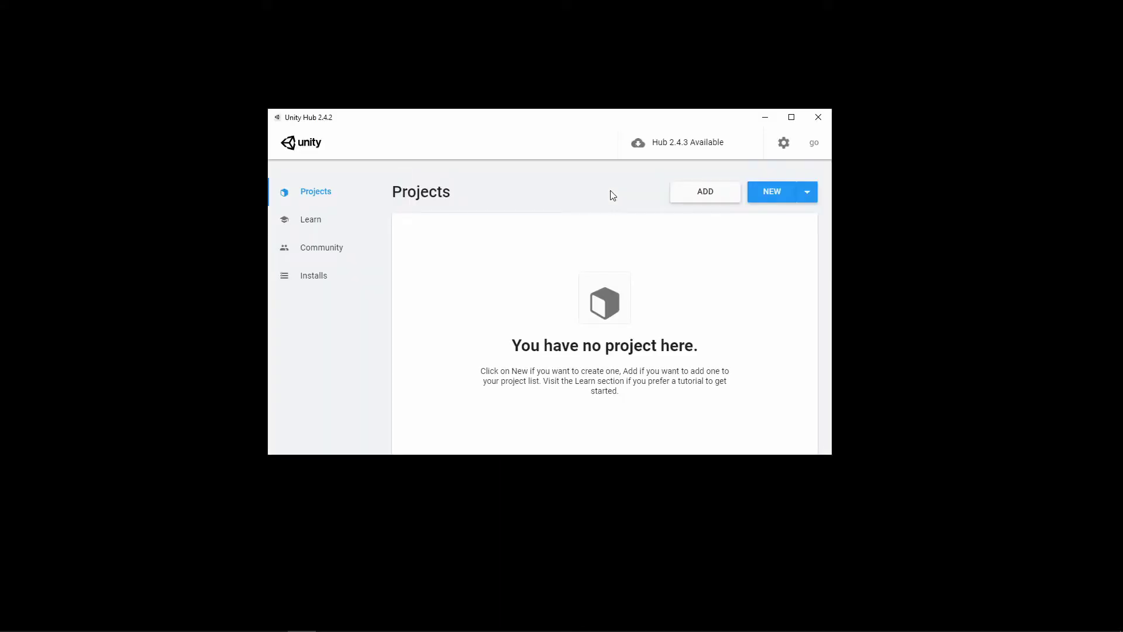
{"action": "left_click", "coordinate": [808, 191]}
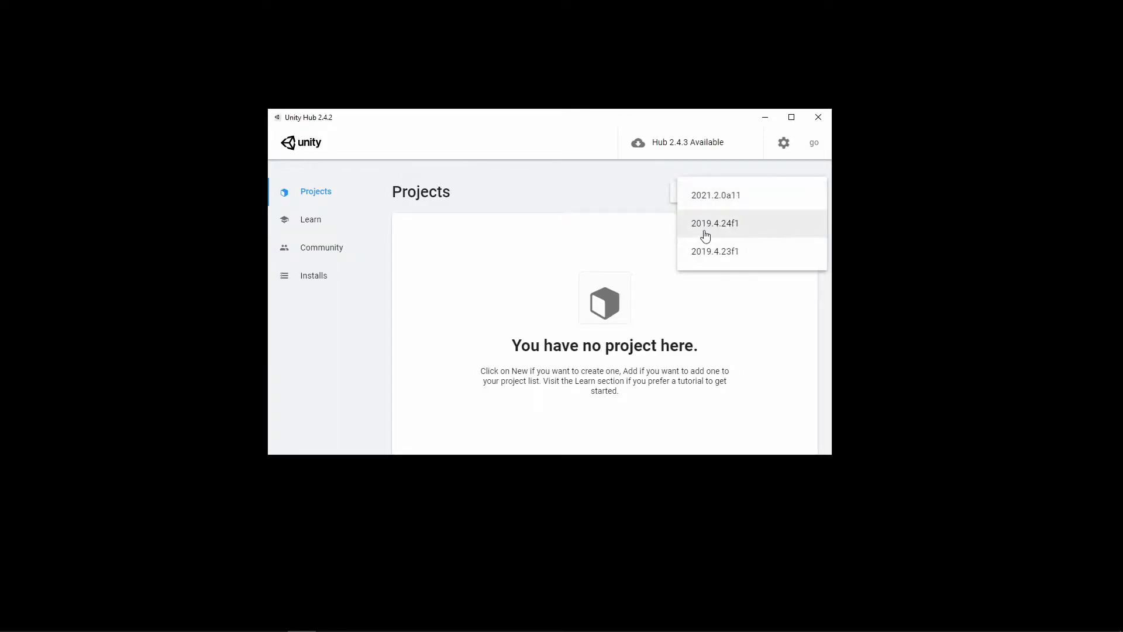
{"action": "left_click", "coordinate": [734, 233]}
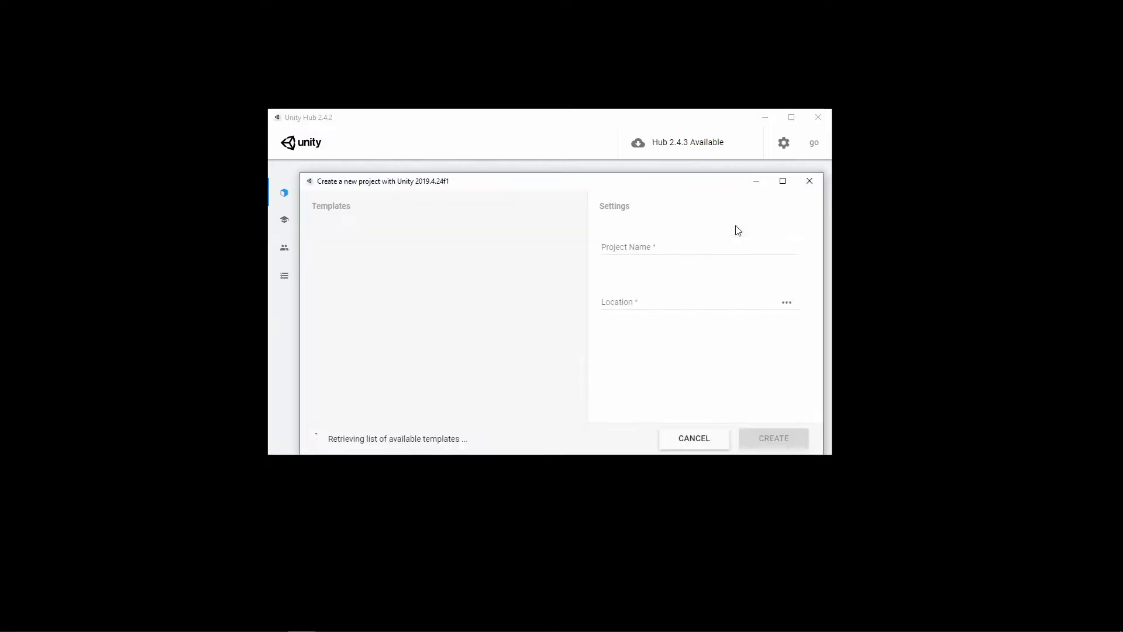
{"action": "left_click", "coordinate": [692, 245]}
{"action": "left_click_drag", "start_coordinate": [692, 245], "coordinate": [407, 223]}
{"action": "type", "text": "APS_SD"}
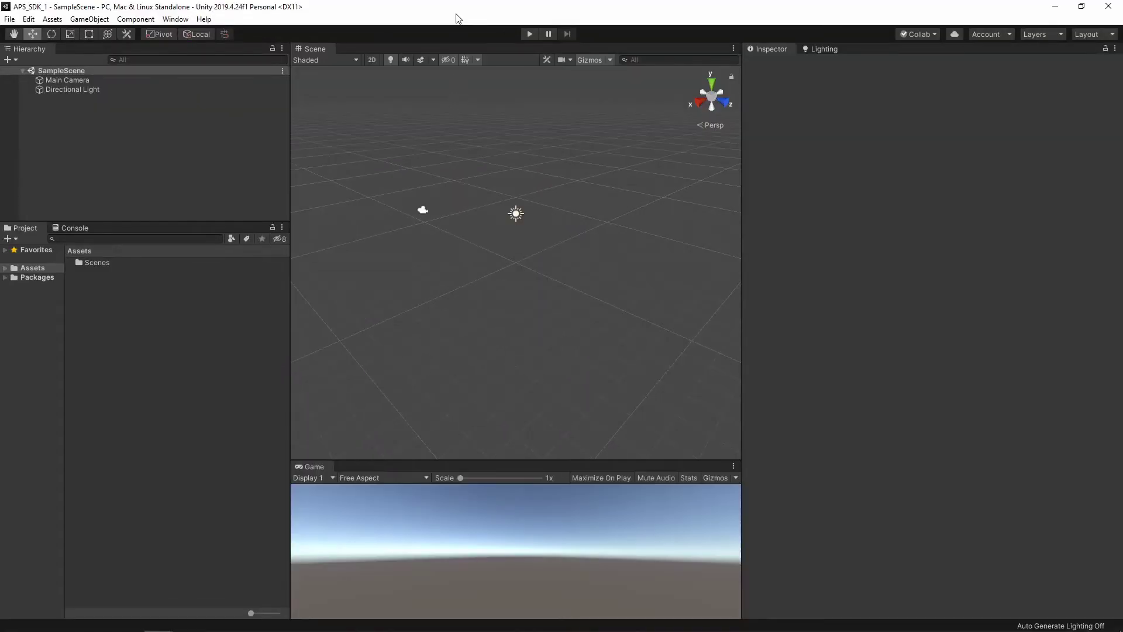
Drag SK_Ru_Lat_exported.FBX from the avatar files folder into the project's Assets
{"action": "left_click_drag", "start_coordinate": [458, 18], "coordinate": [338, 23]}
{"action": "double_click", "coordinate": [649, 333]}
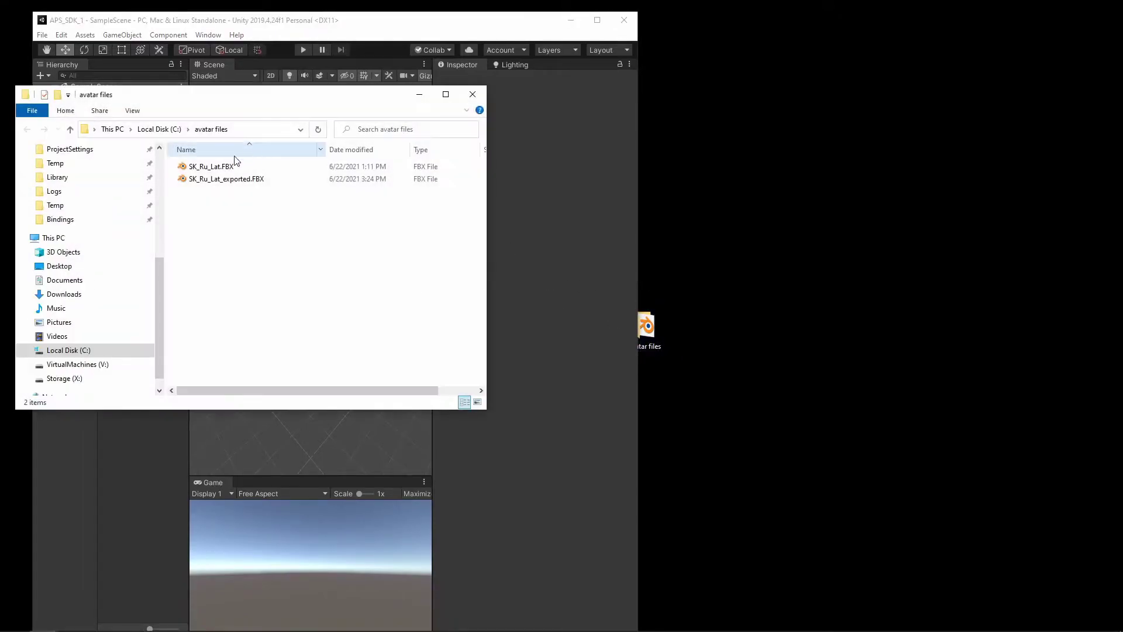
{"action": "left_click_drag", "start_coordinate": [250, 100], "coordinate": [866, 63]}
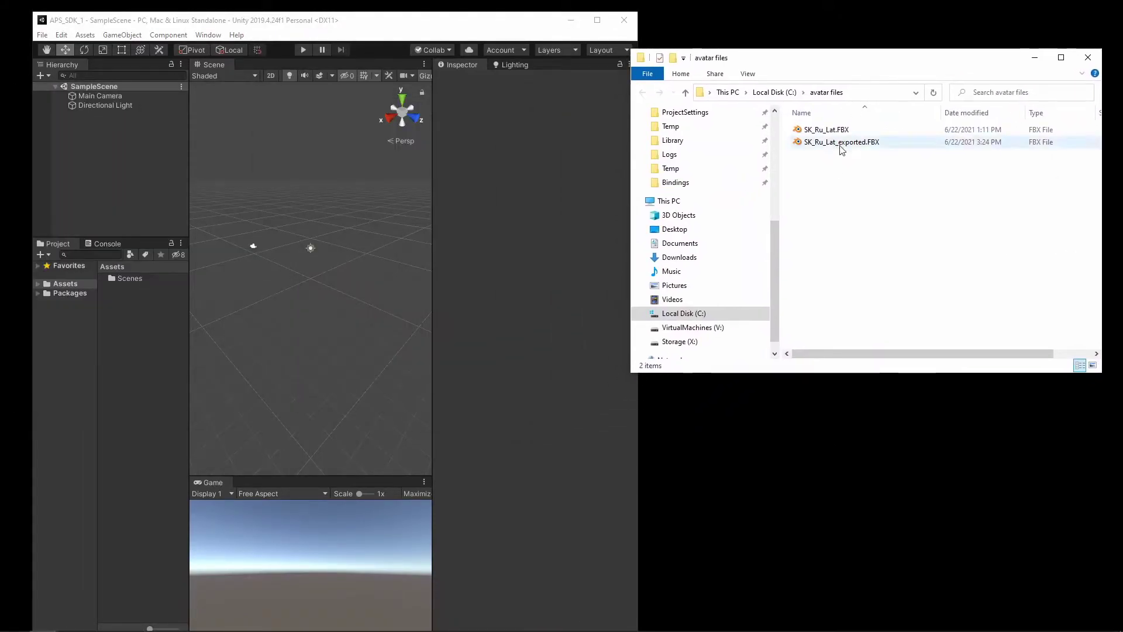
{"action": "left_click_drag", "start_coordinate": [841, 146], "coordinate": [131, 361]}
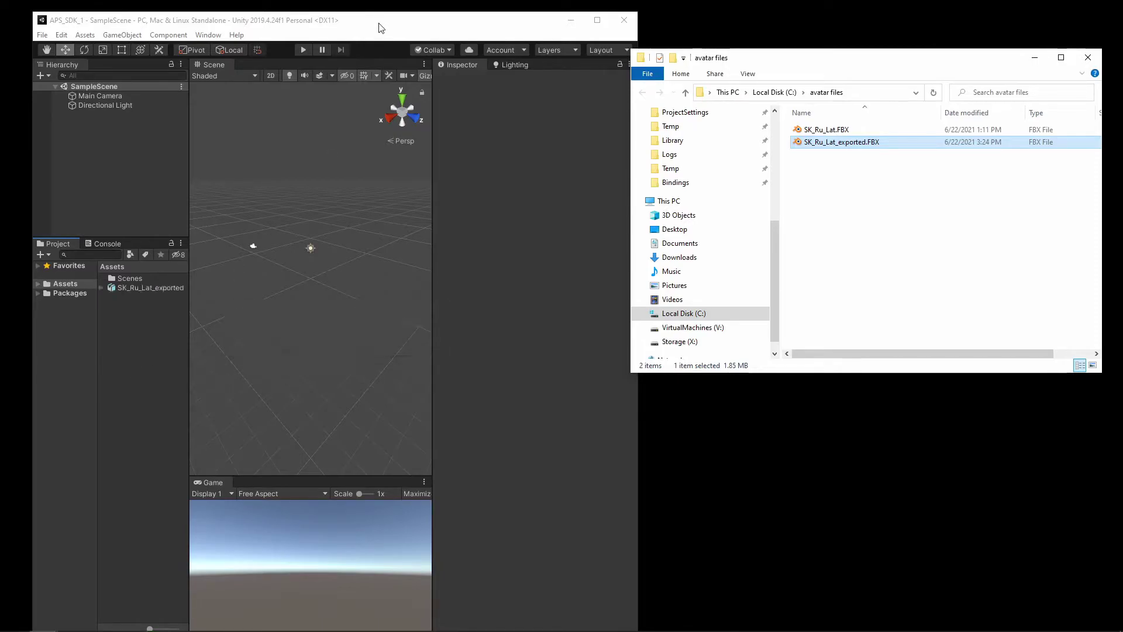
{"action": "left_click_drag", "start_coordinate": [379, 24], "coordinate": [518, 0]}
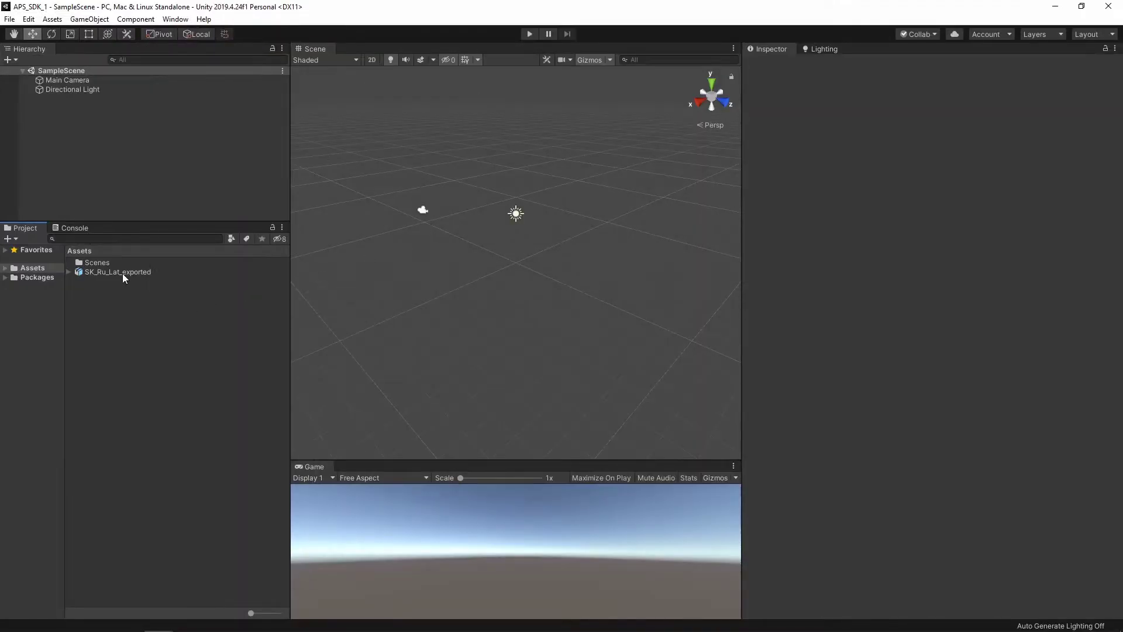
Set the SK_Ru_Lat_exported rig's Animation Type to Humanoid and apply
{"action": "left_click", "coordinate": [123, 274]}
{"action": "left_click", "coordinate": [951, 111]}
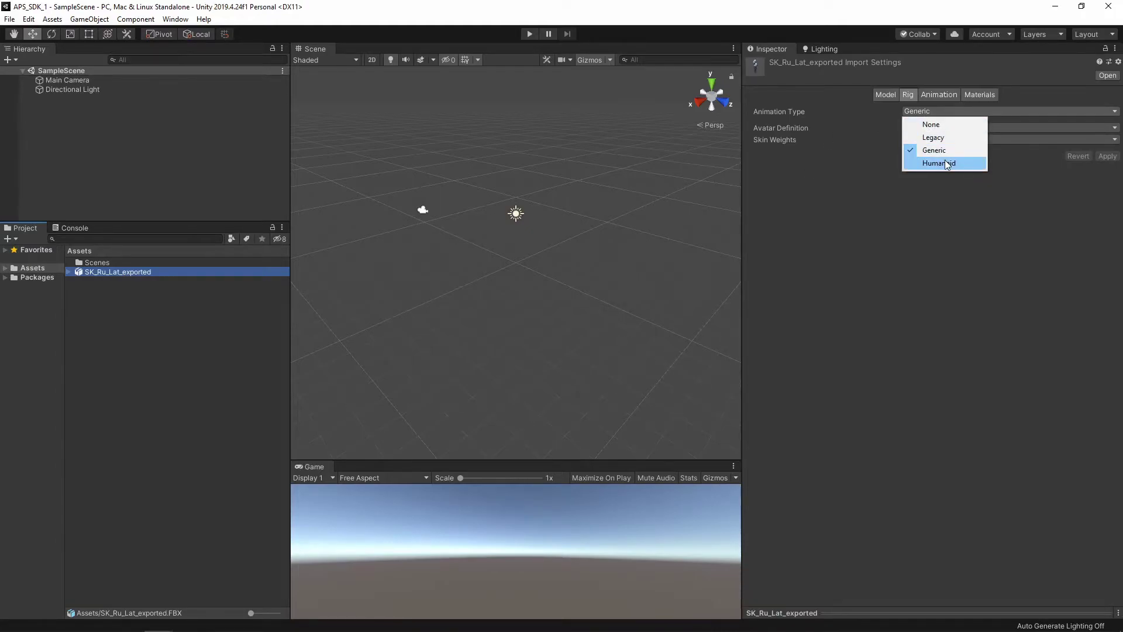
{"action": "left_click", "coordinate": [948, 163]}
{"action": "left_click", "coordinate": [1106, 194]}
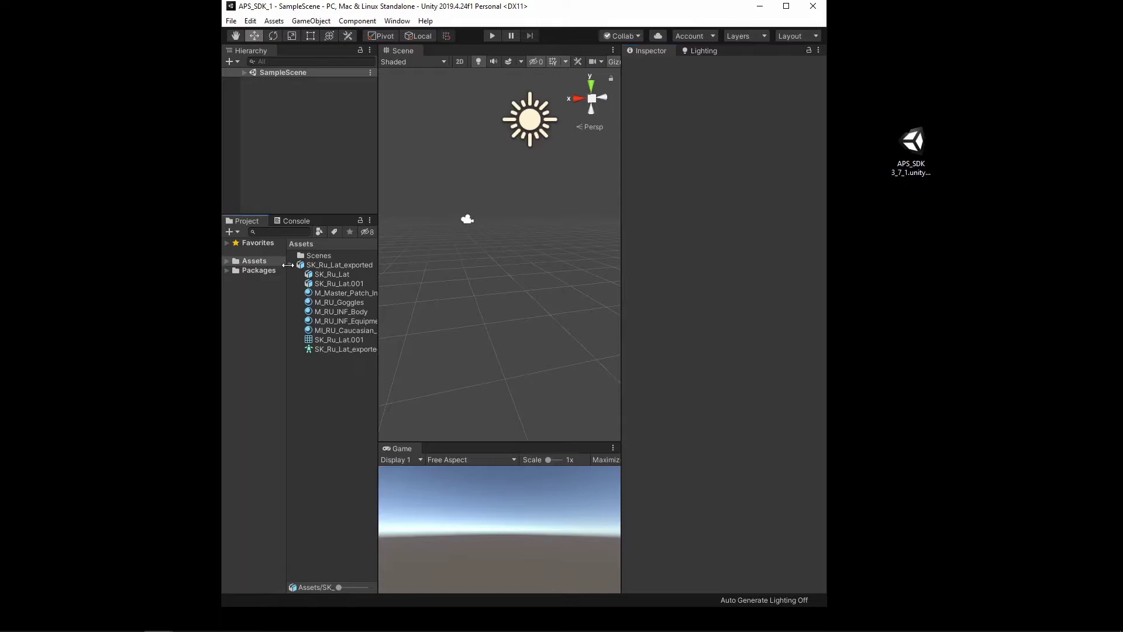
Drag the APS_SDK unitypackage from the desktop onto Assets and import all its contents
{"action": "left_click", "coordinate": [290, 265]}
{"action": "left_click", "coordinate": [916, 154]}
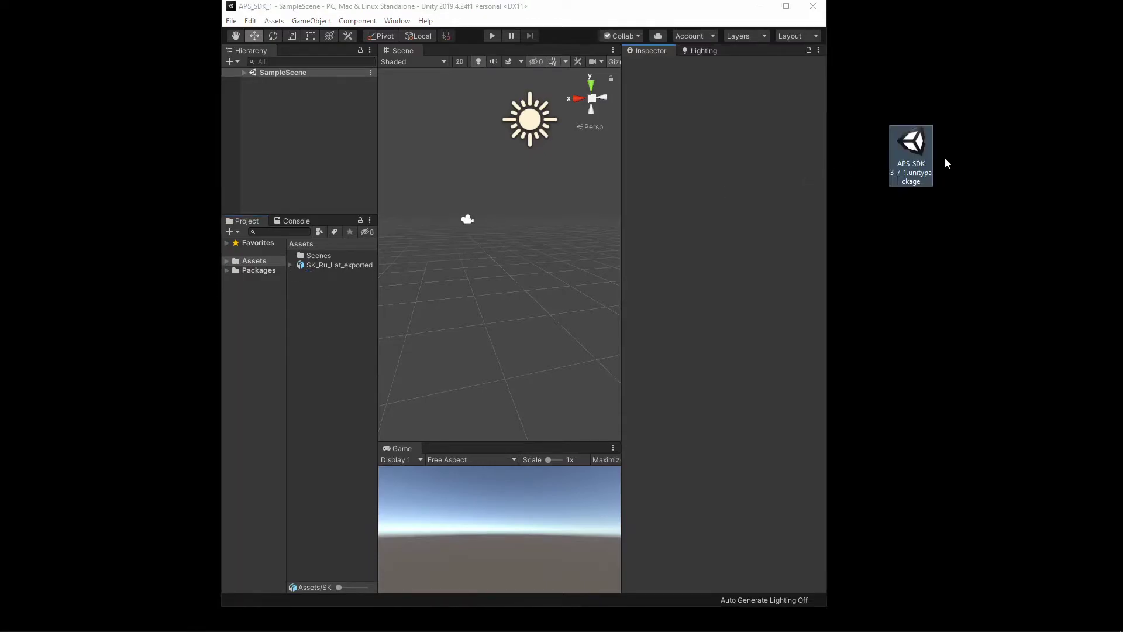
{"action": "left_click_drag", "start_coordinate": [929, 169], "coordinate": [882, 256]}
{"action": "left_click_drag", "start_coordinate": [334, 332], "coordinate": [319, 329]}
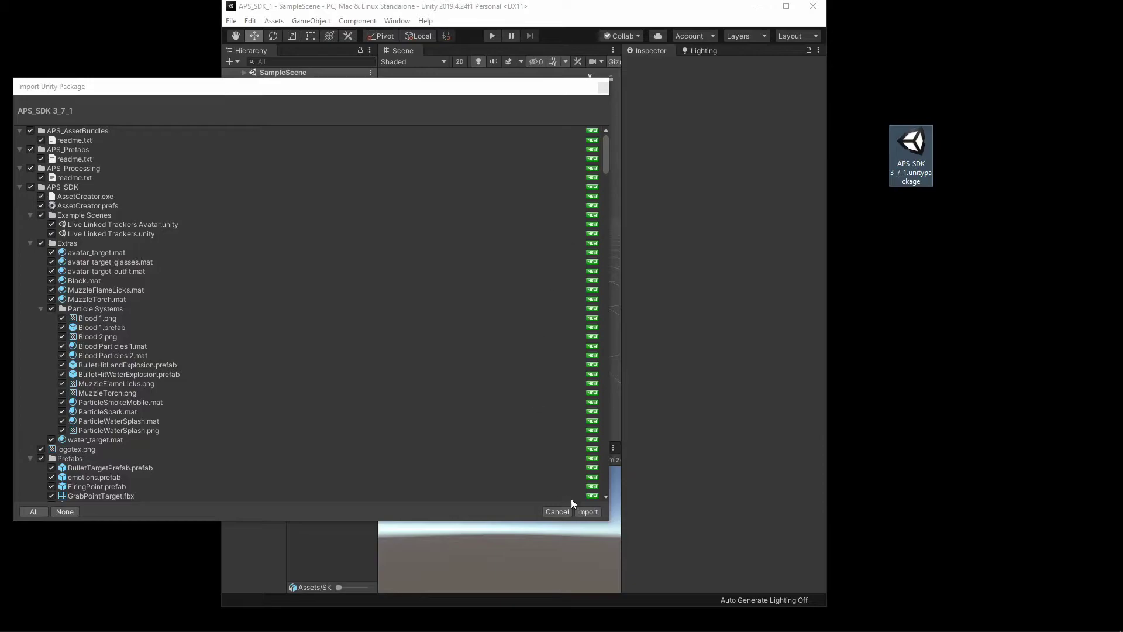
{"action": "left_click", "coordinate": [588, 512]}
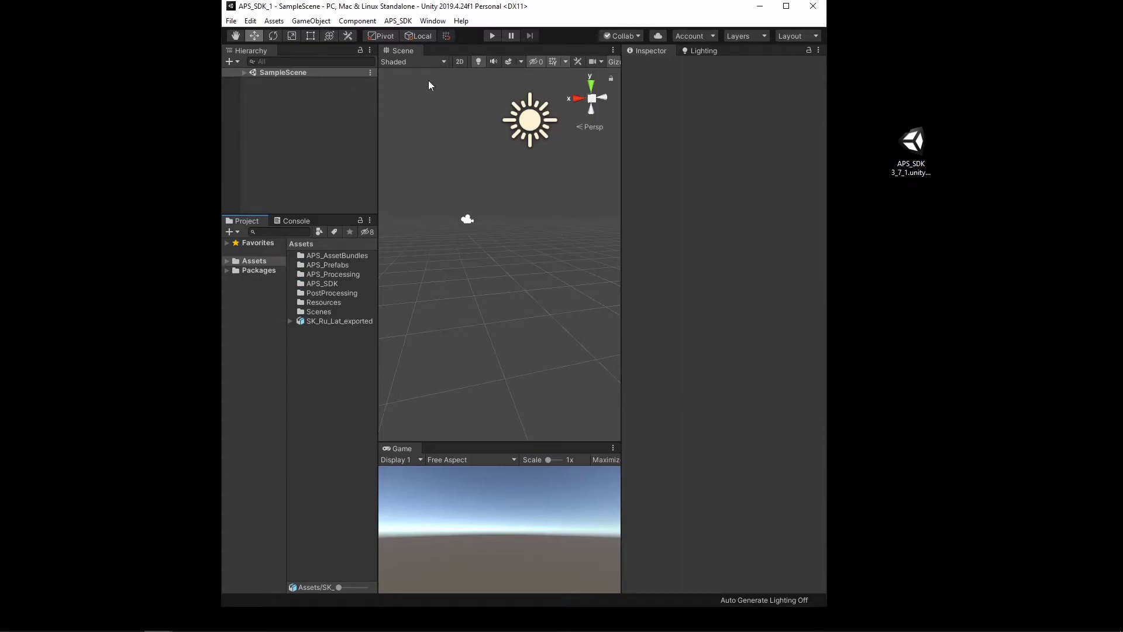
Check the installed SDK version via APS_SDK > Help > Version Info
{"action": "left_click", "coordinate": [399, 21]}
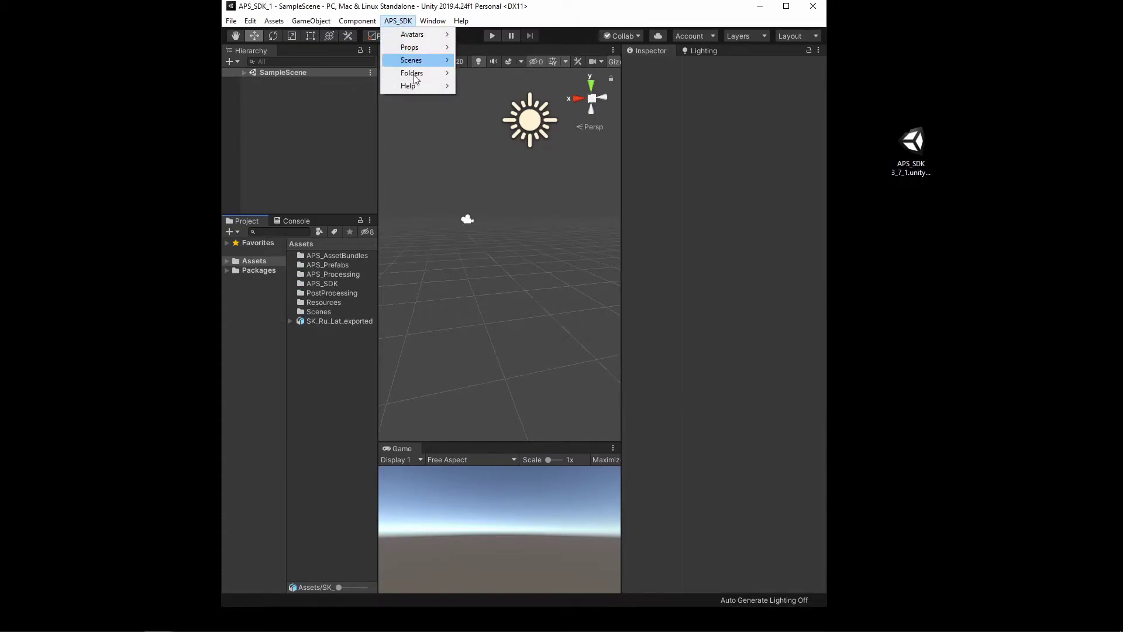
{"action": "mouse_move", "coordinate": [416, 85]}
{"action": "left_click", "coordinate": [481, 115]}
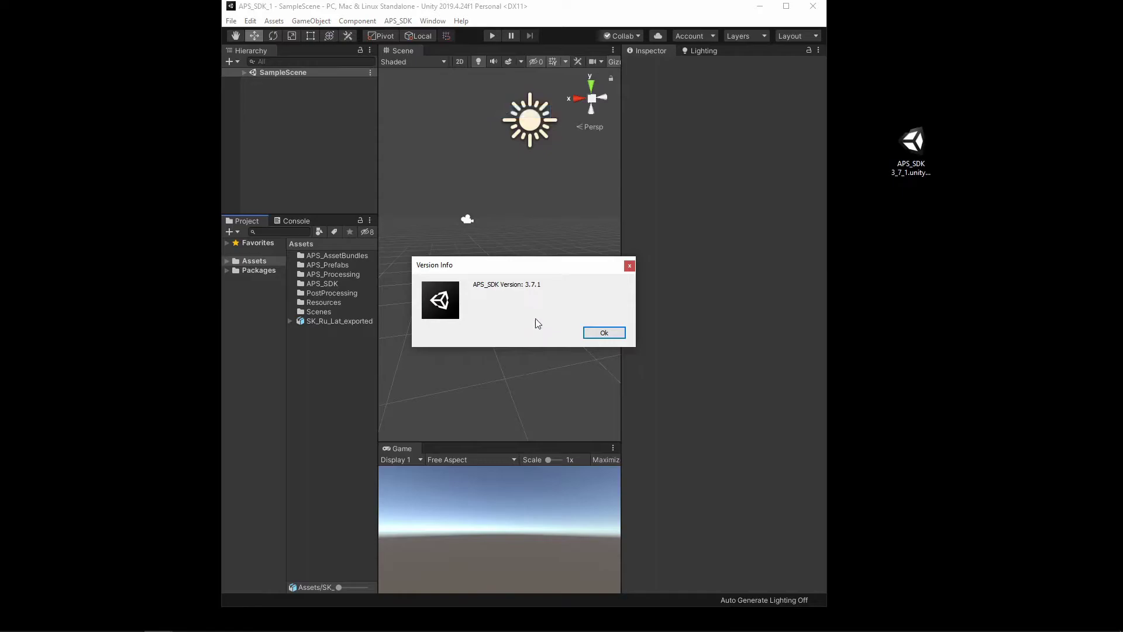
Close the version info and place SK_Ru_Lat_exported into the scene Hierarchy
{"action": "left_click", "coordinate": [617, 329]}
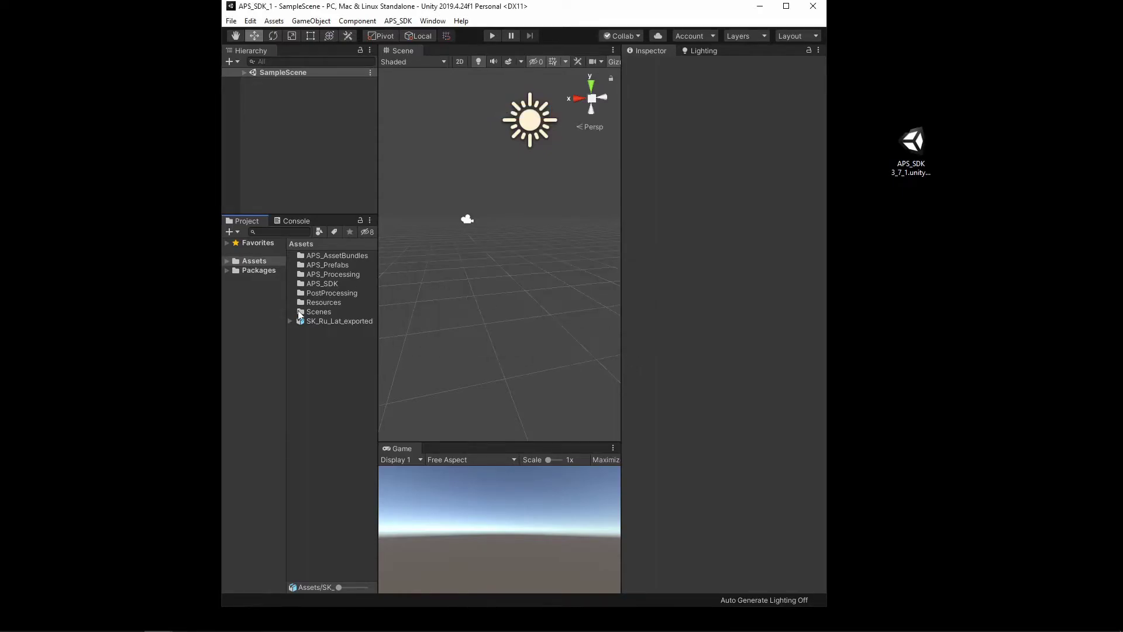
{"action": "left_click_drag", "start_coordinate": [326, 324], "coordinate": [374, 144]}
{"action": "left_click_drag", "start_coordinate": [270, 102], "coordinate": [261, 98]}
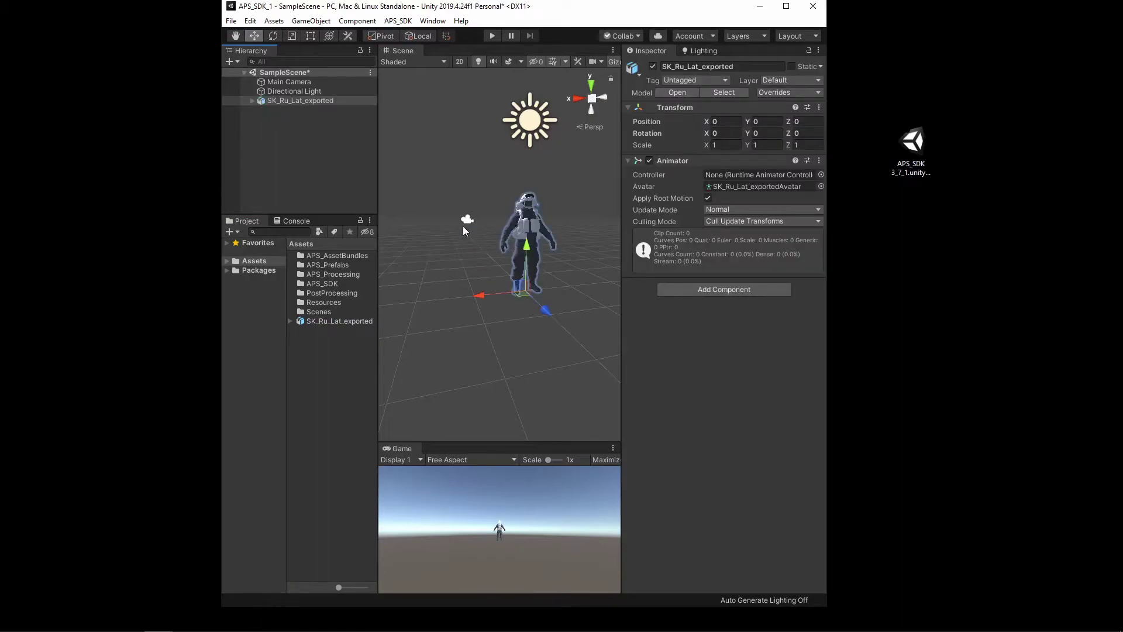
{"action": "right_click_drag", "start_coordinate": [462, 227], "coordinate": [459, 236]}
{"action": "middle_click_drag", "start_coordinate": [499, 284], "coordinate": [502, 286]}
{"action": "middle_click_drag", "start_coordinate": [501, 286], "coordinate": [550, 338]}
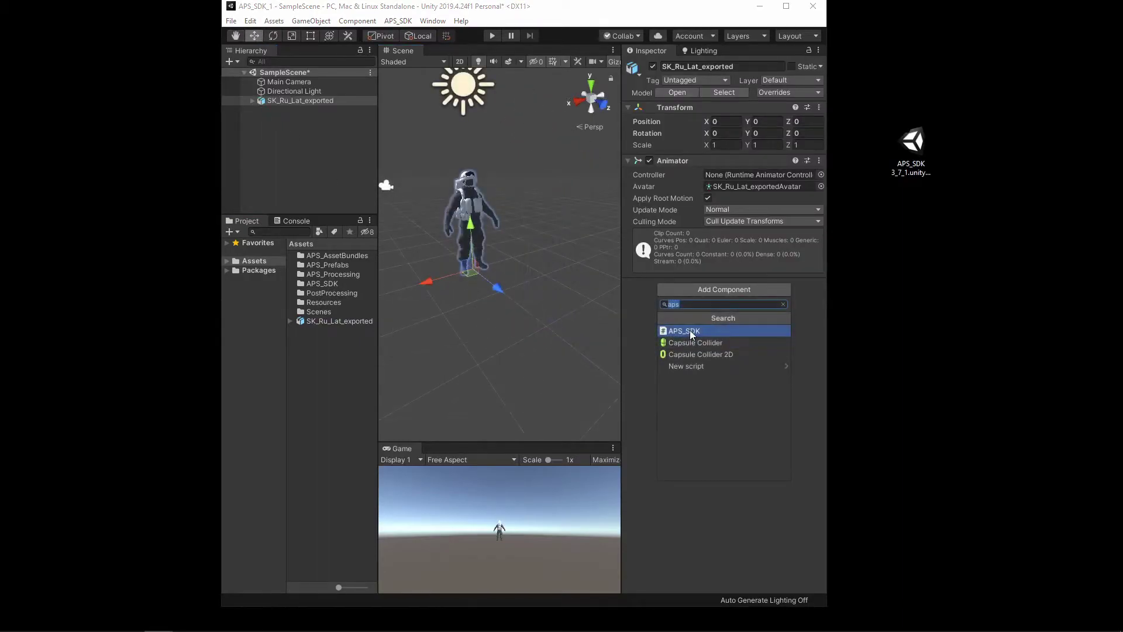
Add the APS_SDK component, tick Apply Mechanim TPose and build the avatar from the FBX
{"action": "left_click", "coordinate": [691, 331]}
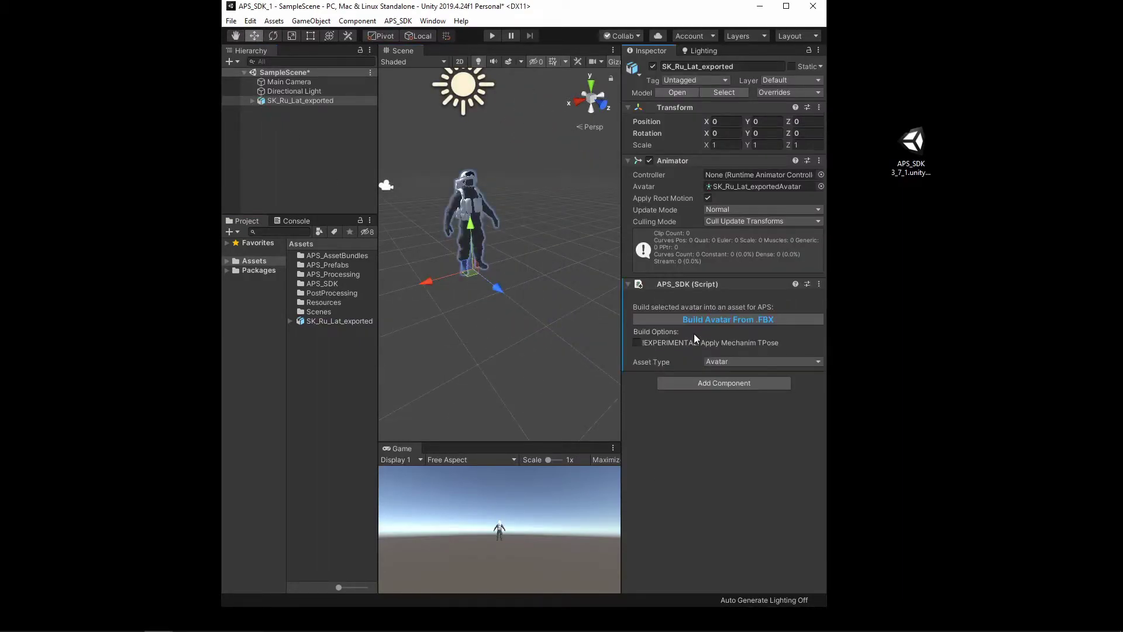
{"action": "left_click", "coordinate": [694, 342]}
{"action": "left_click", "coordinate": [691, 319]}
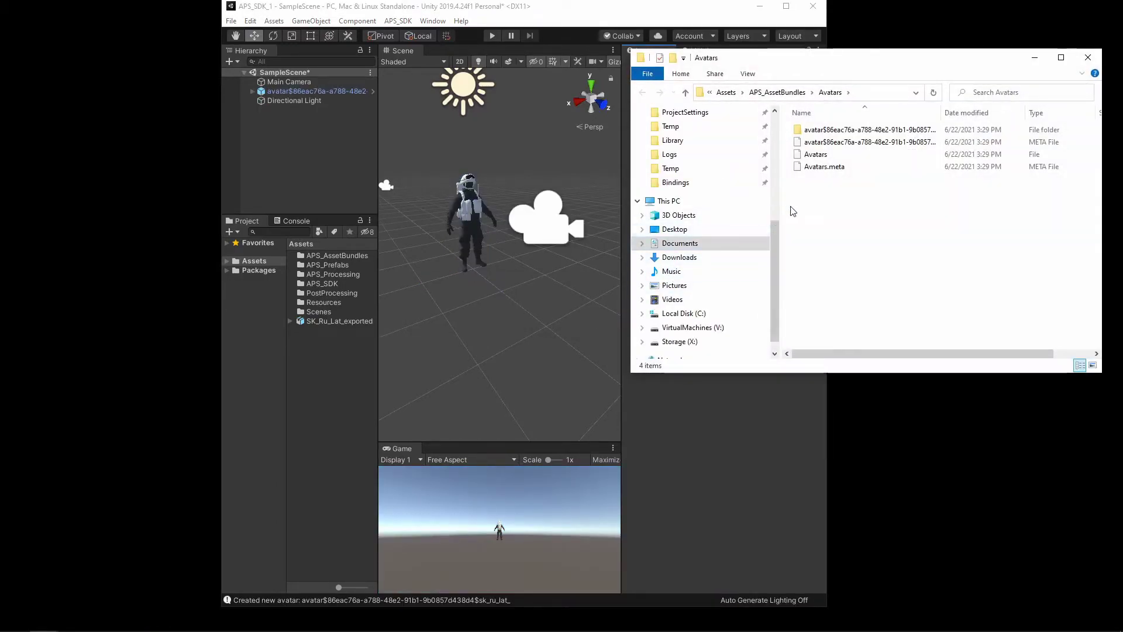
Inspect the new avatar folder in Explorer, including data.avatar and its thumbnail image
{"action": "left_click", "coordinate": [878, 134]}
{"action": "left_click_drag", "start_coordinate": [941, 113], "coordinate": [1018, 117]}
{"action": "double_click", "coordinate": [993, 131]}
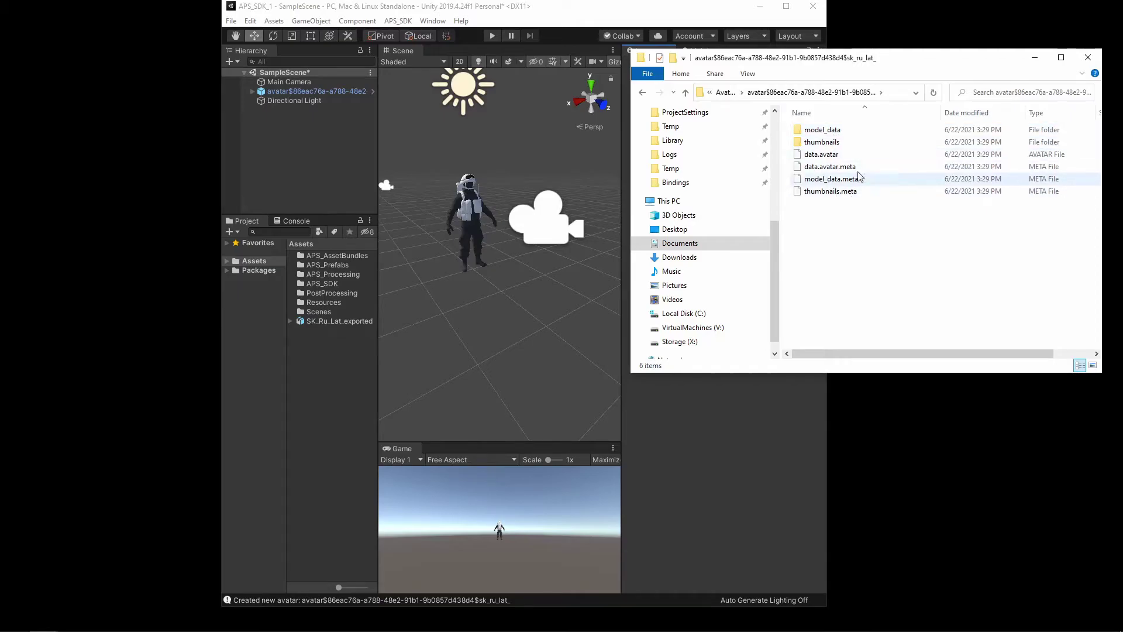
{"action": "left_click", "coordinate": [819, 156]}
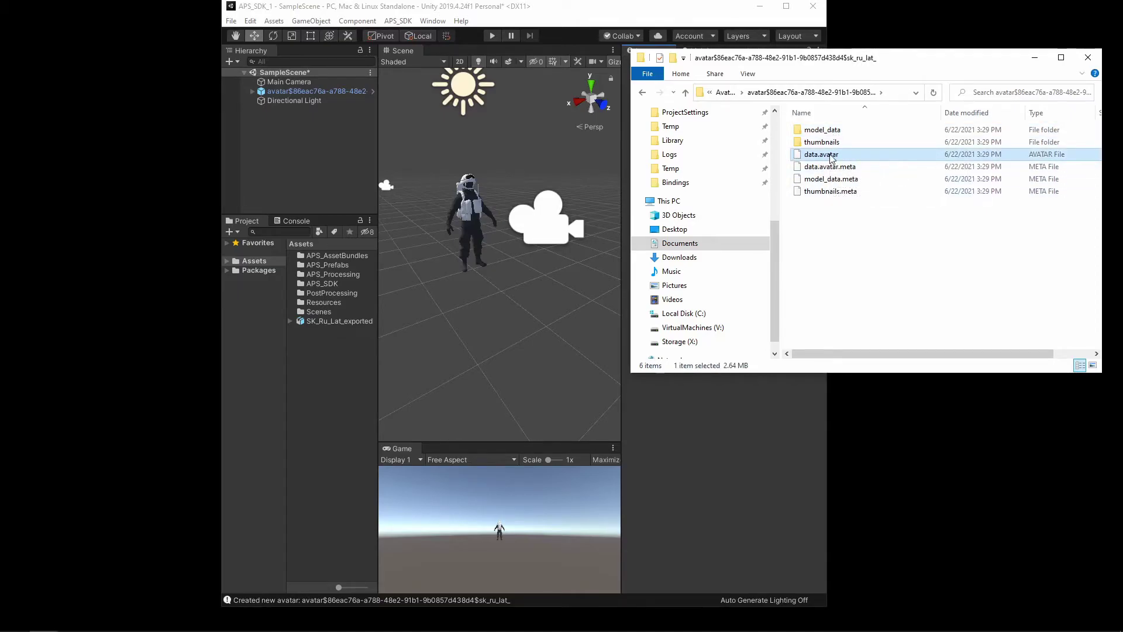
{"action": "double_click", "coordinate": [835, 143]}
{"action": "double_click", "coordinate": [823, 125]}
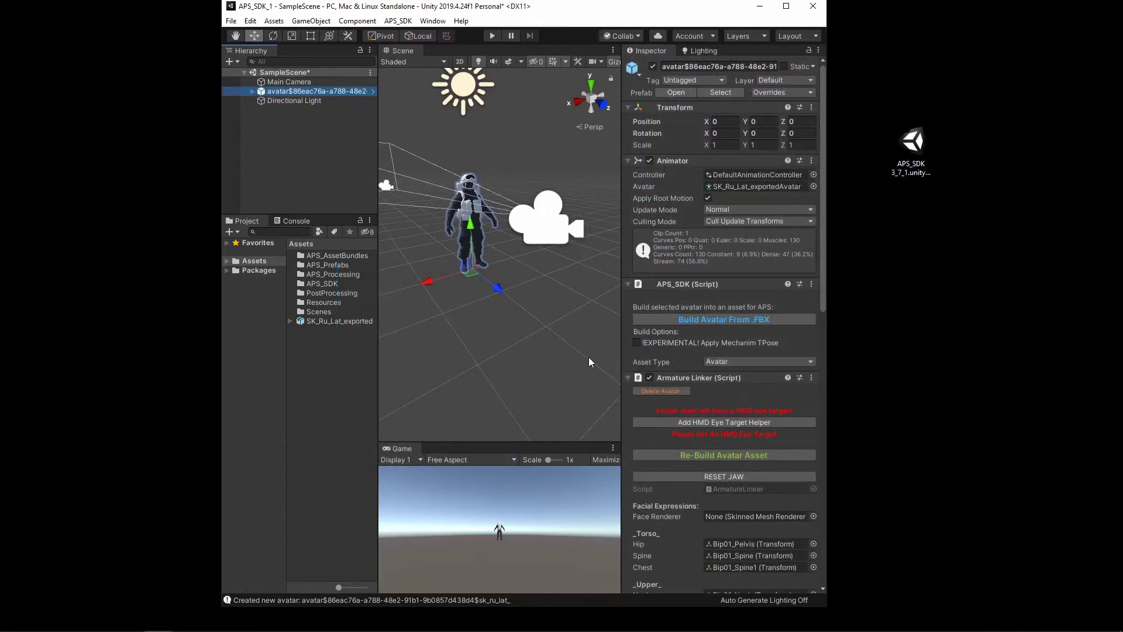
Test the avatar in play mode by looking around it, then stop play mode
{"action": "left_click", "coordinate": [493, 36]}
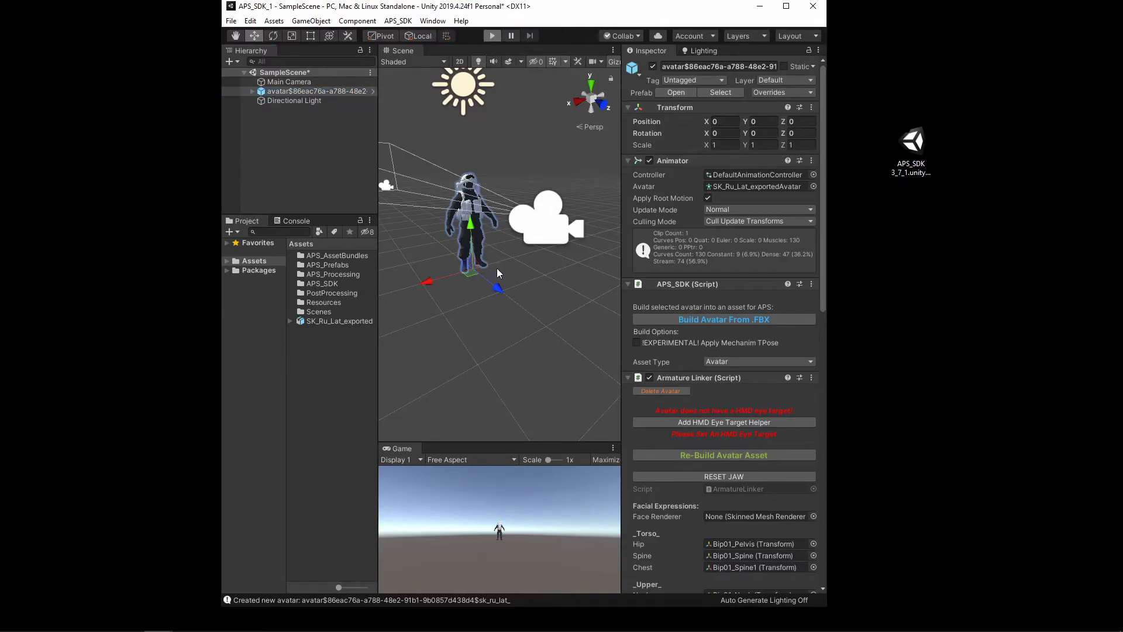
{"action": "right_click_drag", "start_coordinate": [558, 268], "coordinate": [494, 243]}
{"action": "key", "text": "w"}
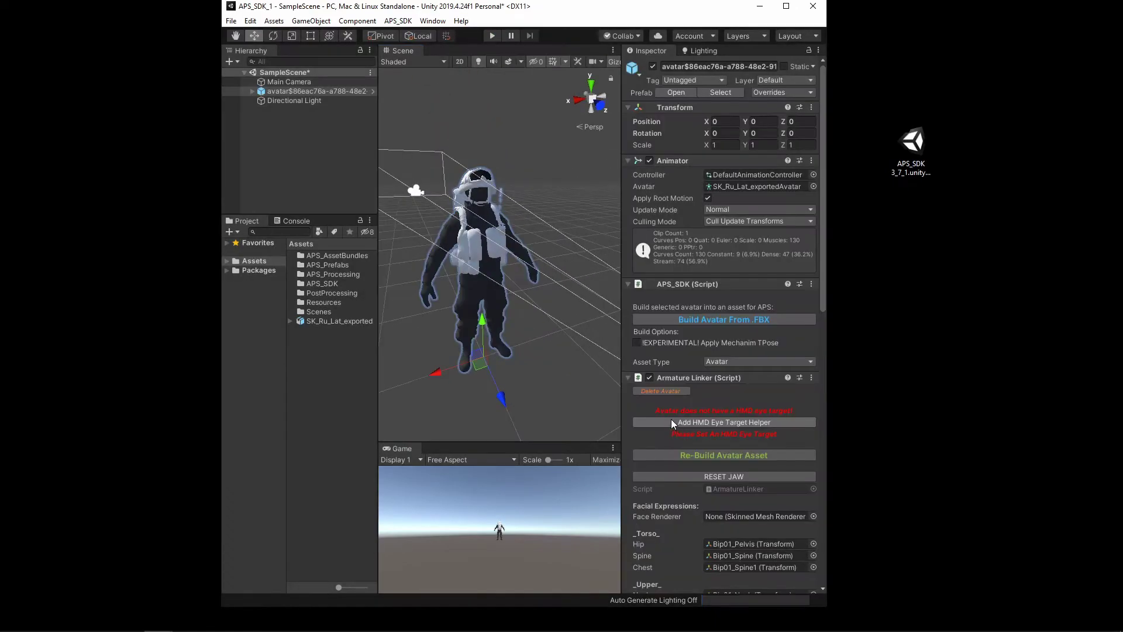
{"action": "left_click", "coordinate": [671, 421]}
Add an HMD eye target, position the sunglasses over the eyes, and rebuild the avatar asset
{"action": "left_click", "coordinate": [672, 420]}
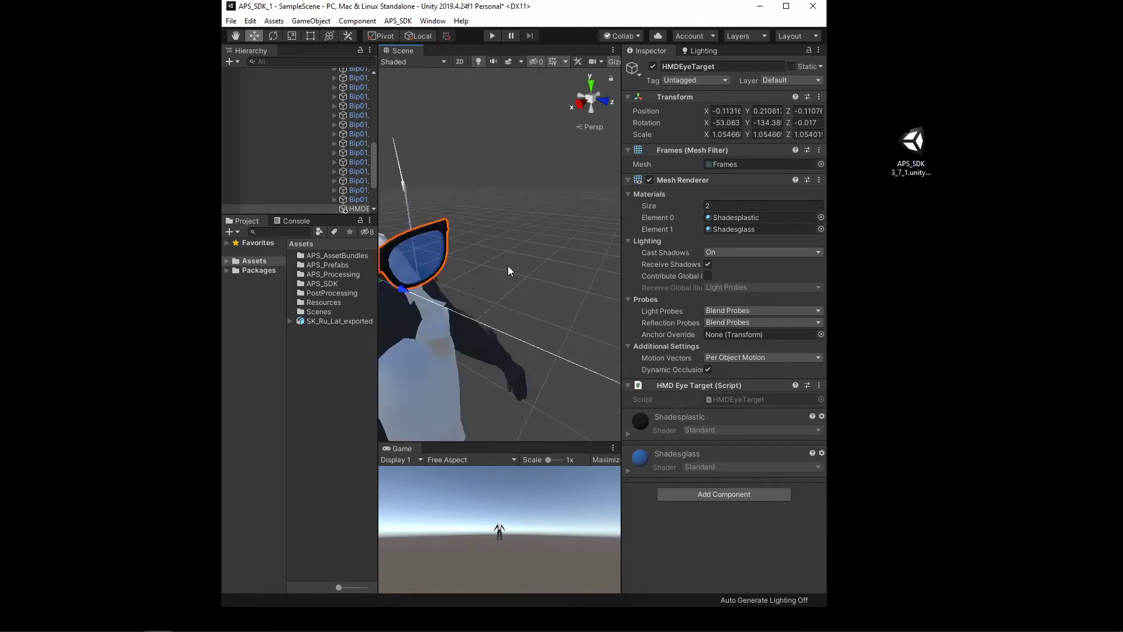
{"action": "scroll", "coordinate": [496, 301], "scroll_direction": "down", "scroll_amount": 5}
{"action": "left_click_drag", "start_coordinate": [506, 271], "coordinate": [497, 269]}
{"action": "key", "text": "f"}
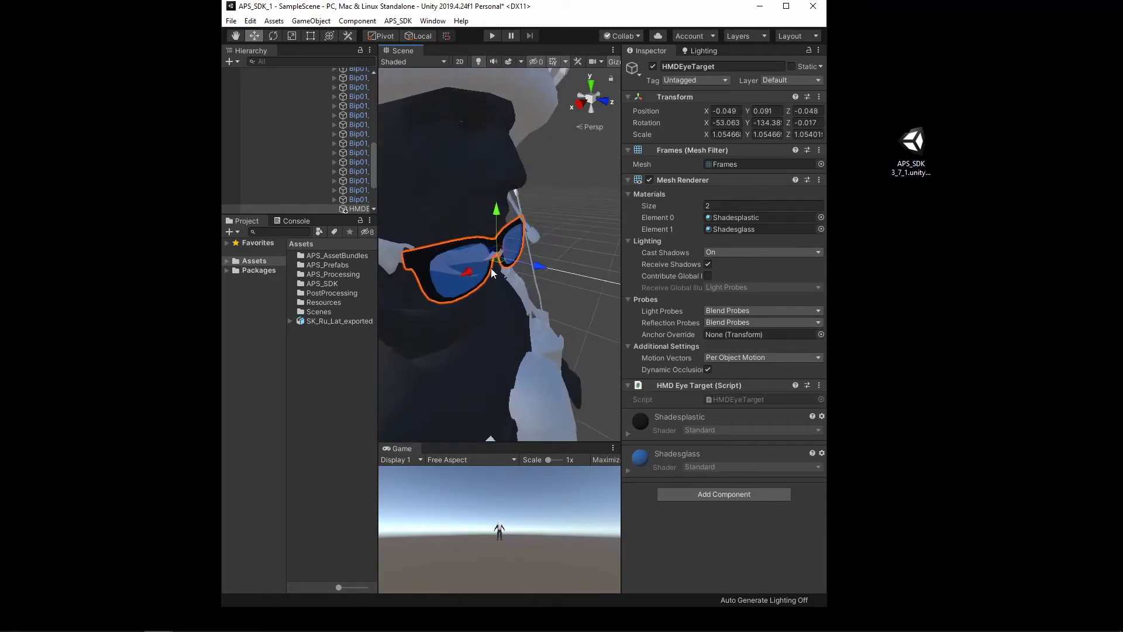
{"action": "left_click_drag", "start_coordinate": [512, 222], "coordinate": [507, 173]}
{"action": "left_click_drag", "start_coordinate": [560, 94], "coordinate": [561, 97]}
{"action": "left_click_drag", "start_coordinate": [549, 141], "coordinate": [534, 166], "text": "alt"}
{"action": "middle_click_drag", "start_coordinate": [534, 165], "coordinate": [503, 273]}
{"action": "left_click_drag", "start_coordinate": [508, 330], "coordinate": [582, 265], "text": "alt"}
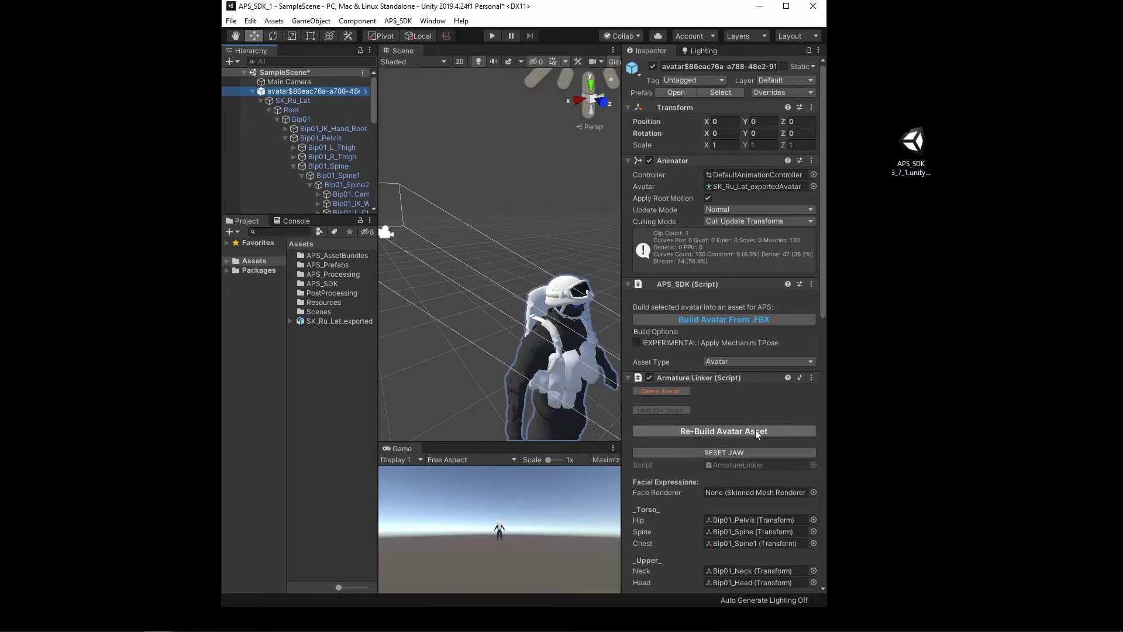
{"action": "left_click", "coordinate": [719, 430]}
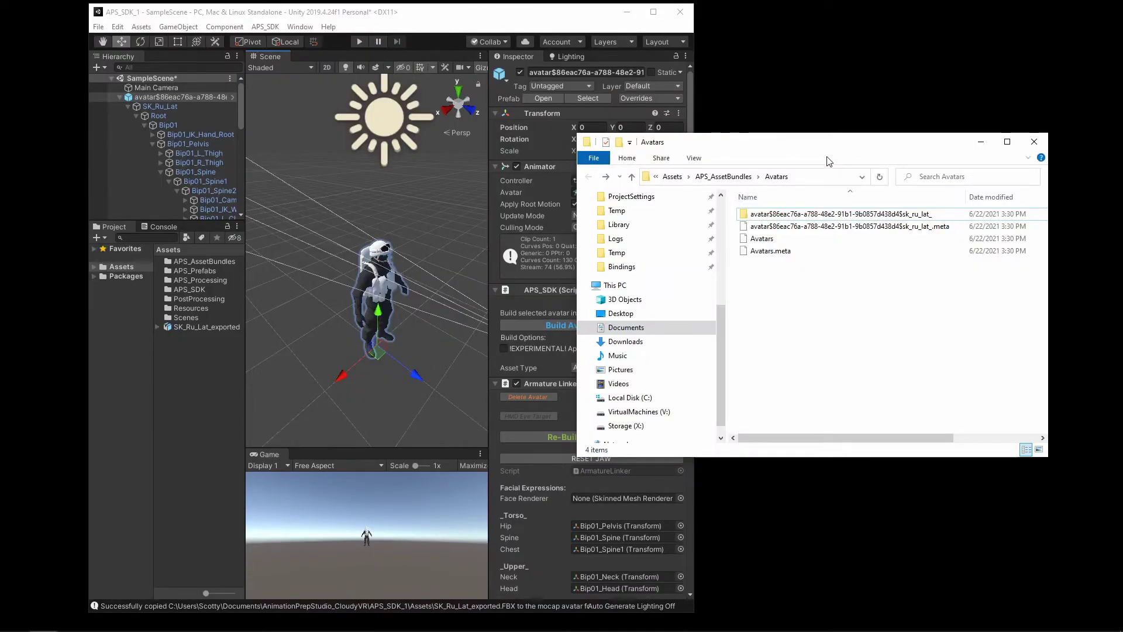
Select the sk_ru_lat_ avatar folder in APS_AssetBundles\Avatars and open LUXOR's VR_MocapAssets folder
{"action": "mouse_move", "coordinate": [796, 148]}
{"action": "left_mouse_down"}
{"action": "mouse_move", "coordinate": [775, 47]}
{"action": "mouse_move", "coordinate": [788, 131]}
{"action": "left_mouse_up"}
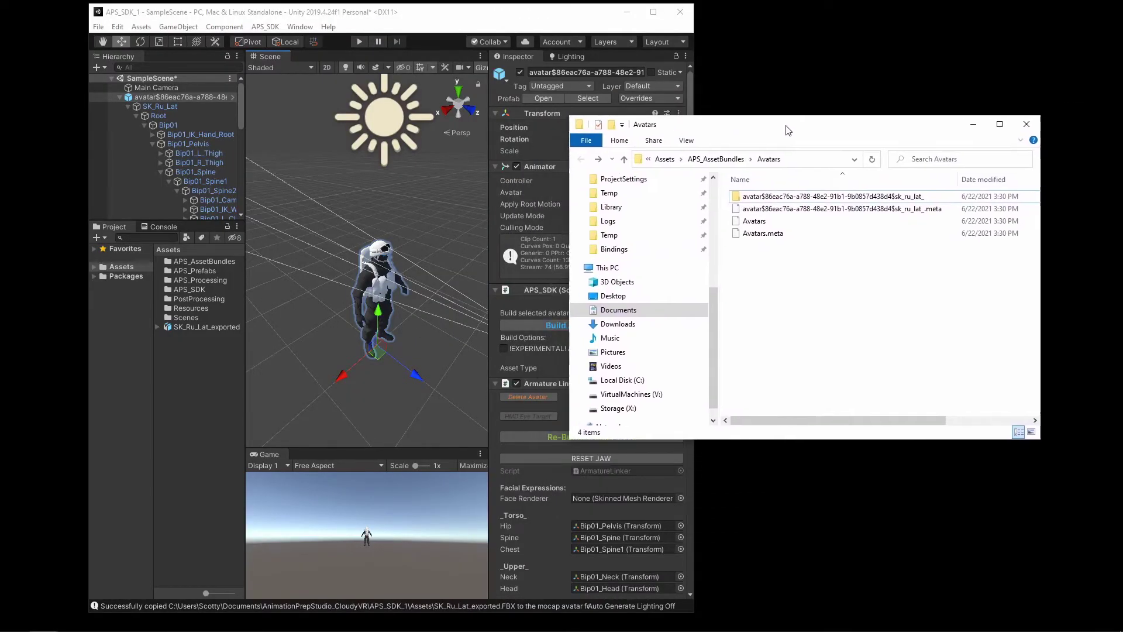
{"action": "left_click", "coordinate": [791, 203]}
{"action": "left_click", "coordinate": [791, 200]}
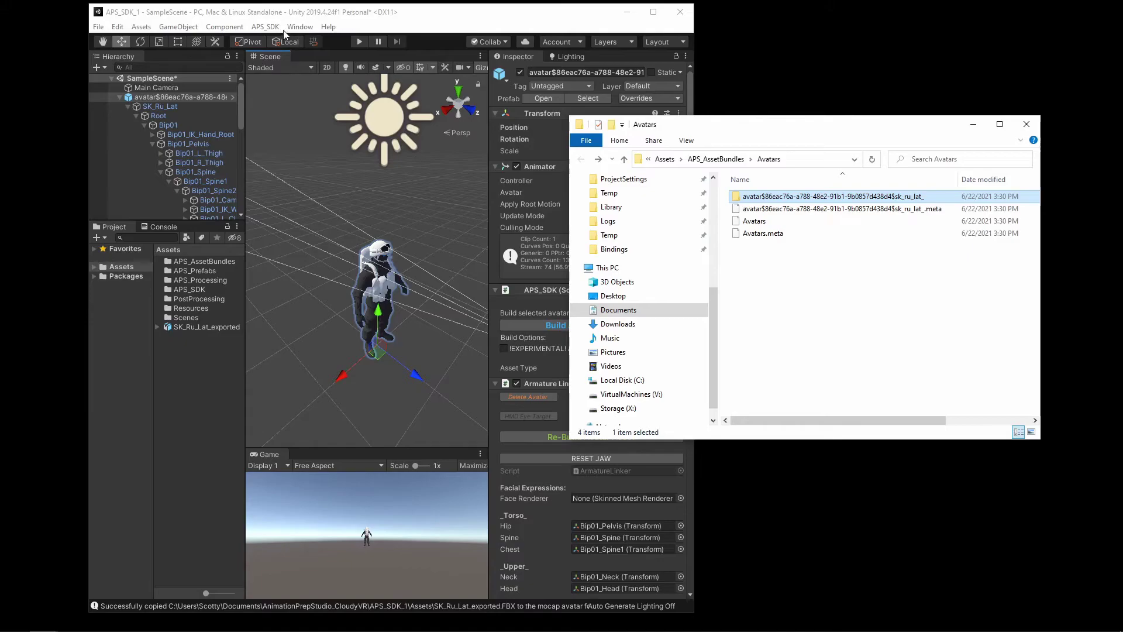
{"action": "left_click", "coordinate": [266, 26]}
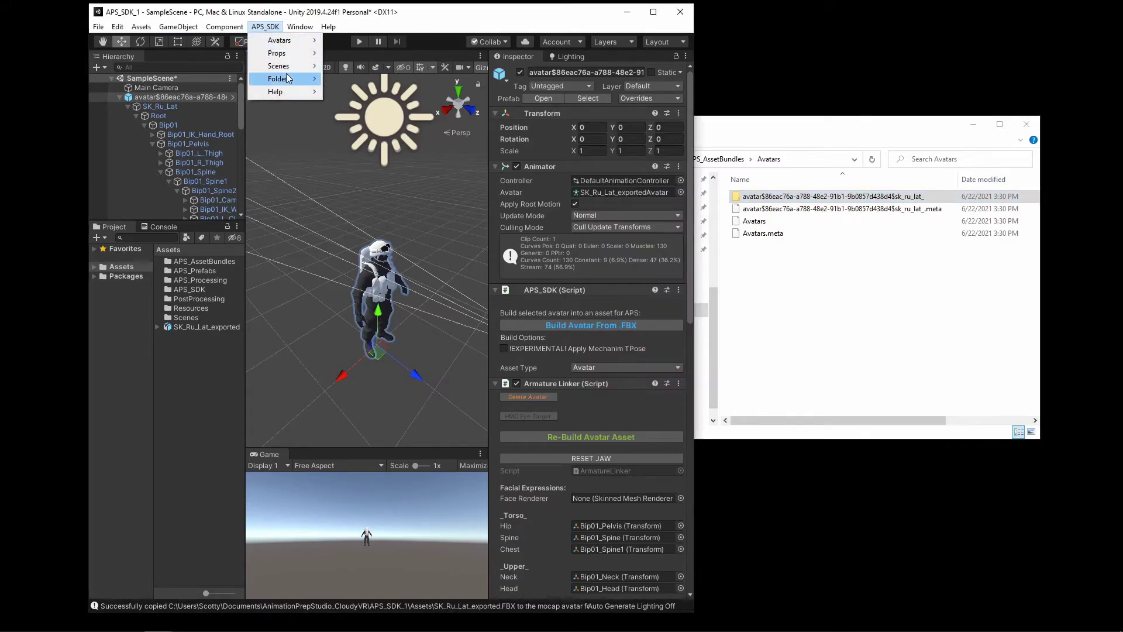
{"action": "mouse_move", "coordinate": [296, 82]}
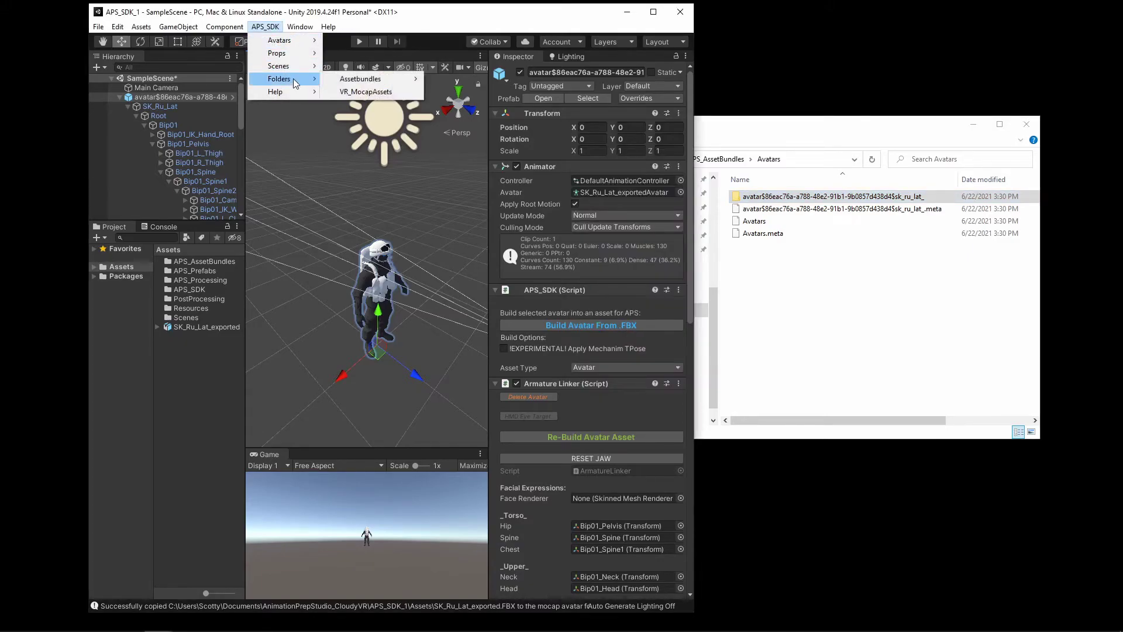
{"action": "left_click", "coordinate": [356, 93]}
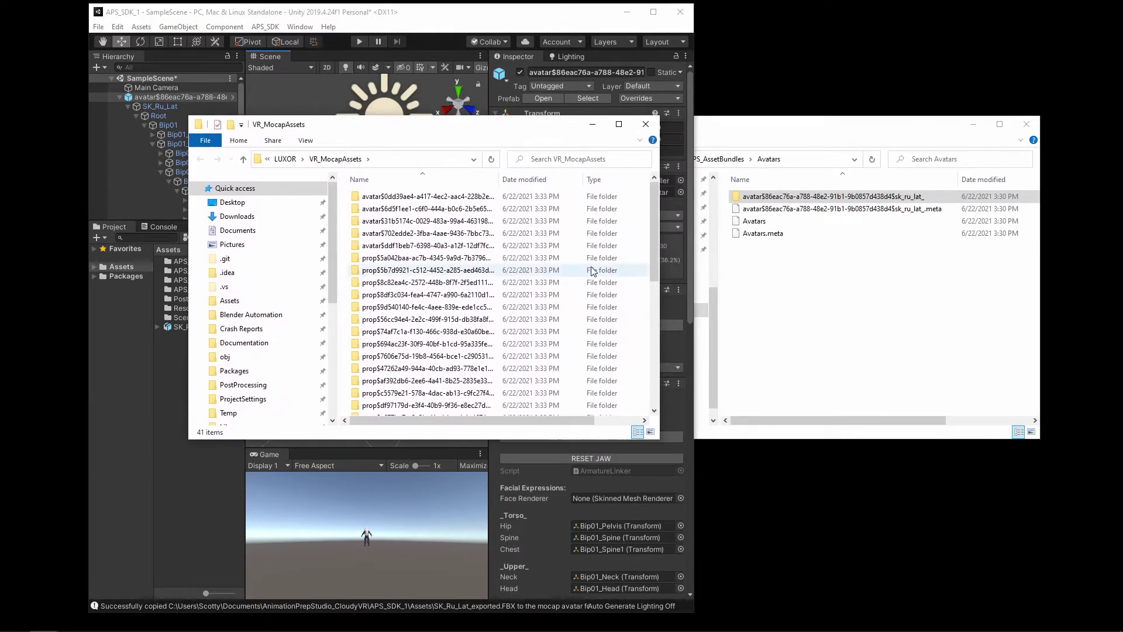
{"action": "left_click", "coordinate": [785, 201]}
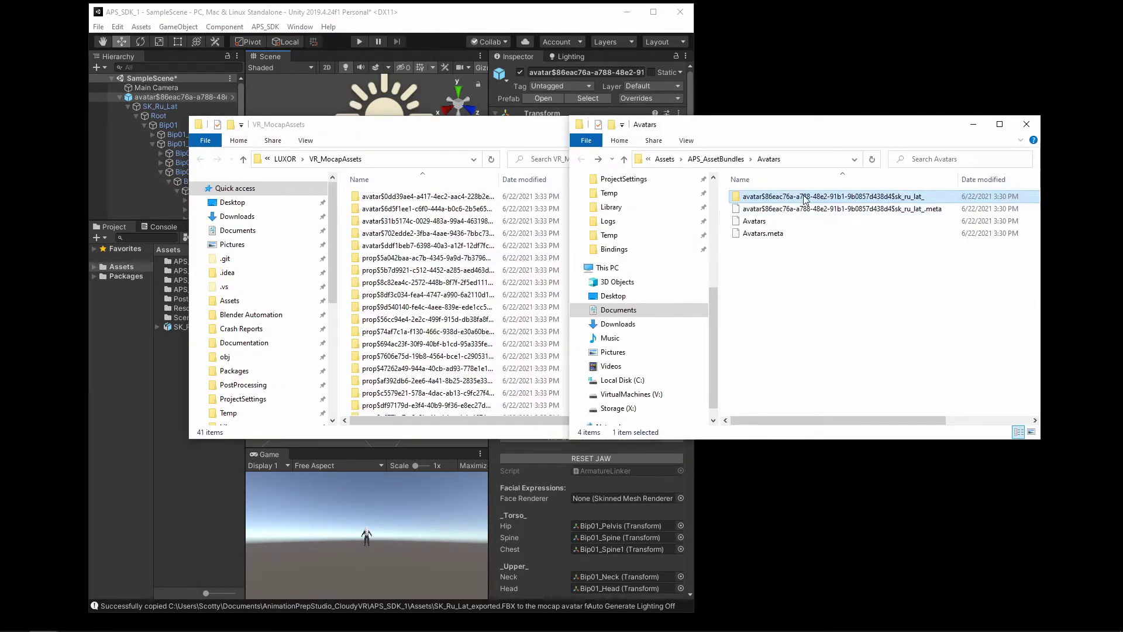
Paste the sk_ru_lat_ avatar folder into VR_MocapAssets, bringing it to 42 items
{"action": "left_click_drag", "start_coordinate": [442, 126], "coordinate": [444, 130]}
{"action": "scroll", "coordinate": [502, 325], "scroll_direction": "down", "scroll_amount": 8}
{"action": "scroll", "coordinate": [485, 319], "scroll_direction": "up", "scroll_amount": 5}
{"action": "scroll", "coordinate": [468, 328], "scroll_direction": "down", "scroll_amount": 4}
{"action": "left_click", "coordinate": [459, 329]}
{"action": "key", "text": "ctrl+v"}
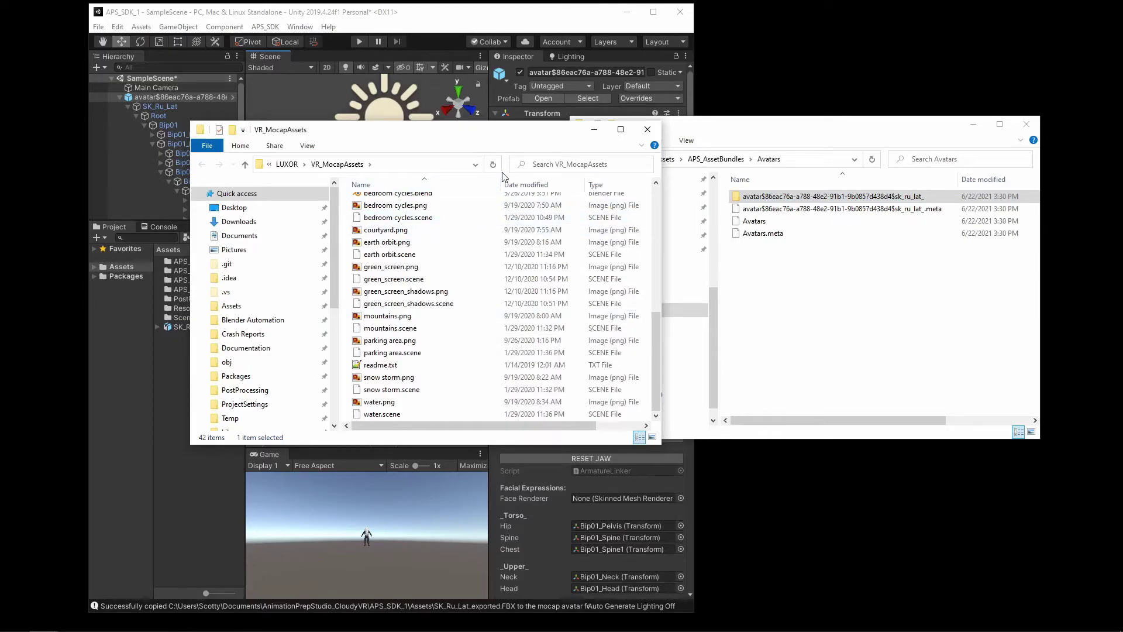
{"action": "left_click_drag", "start_coordinate": [502, 179], "coordinate": [696, 178]}
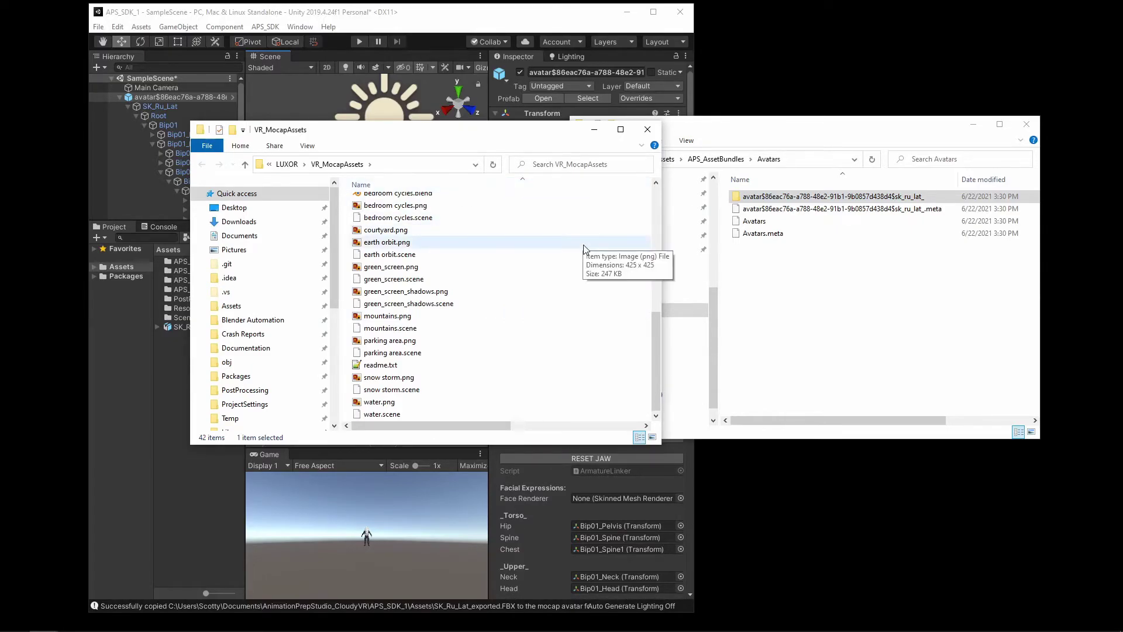
{"action": "scroll", "coordinate": [585, 252], "scroll_direction": "up", "scroll_amount": 8}
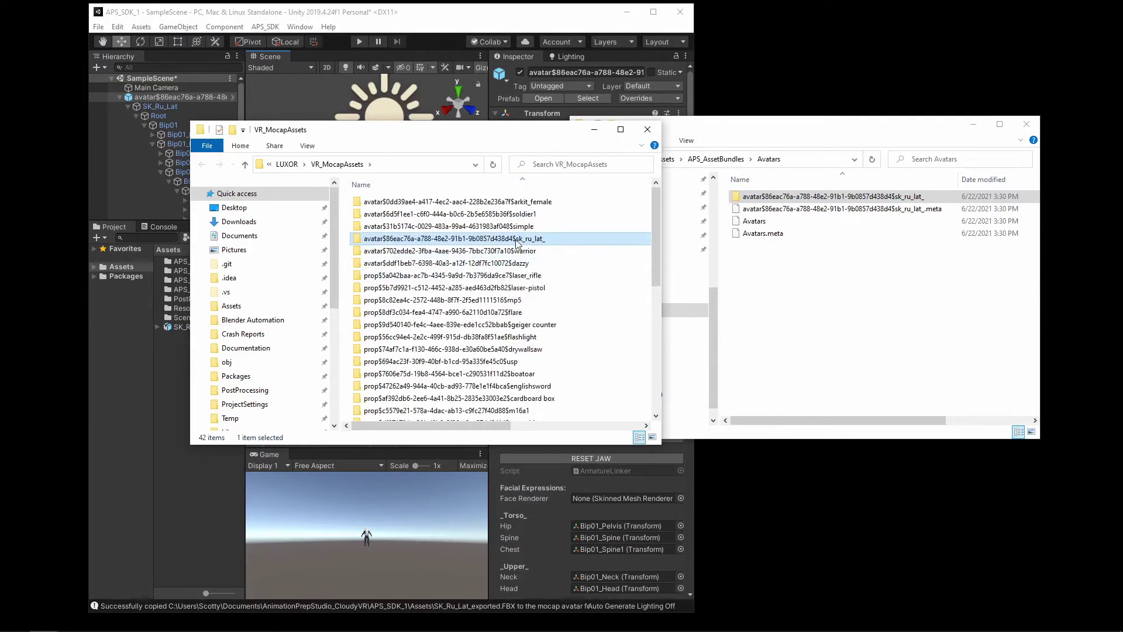
{"action": "left_click", "coordinate": [532, 241]}
{"action": "scroll", "coordinate": [530, 288], "scroll_direction": "down", "scroll_amount": 3}
{"action": "scroll", "coordinate": [524, 276], "scroll_direction": "up", "scroll_amount": 3}
{"action": "left_click", "coordinate": [547, 277]}
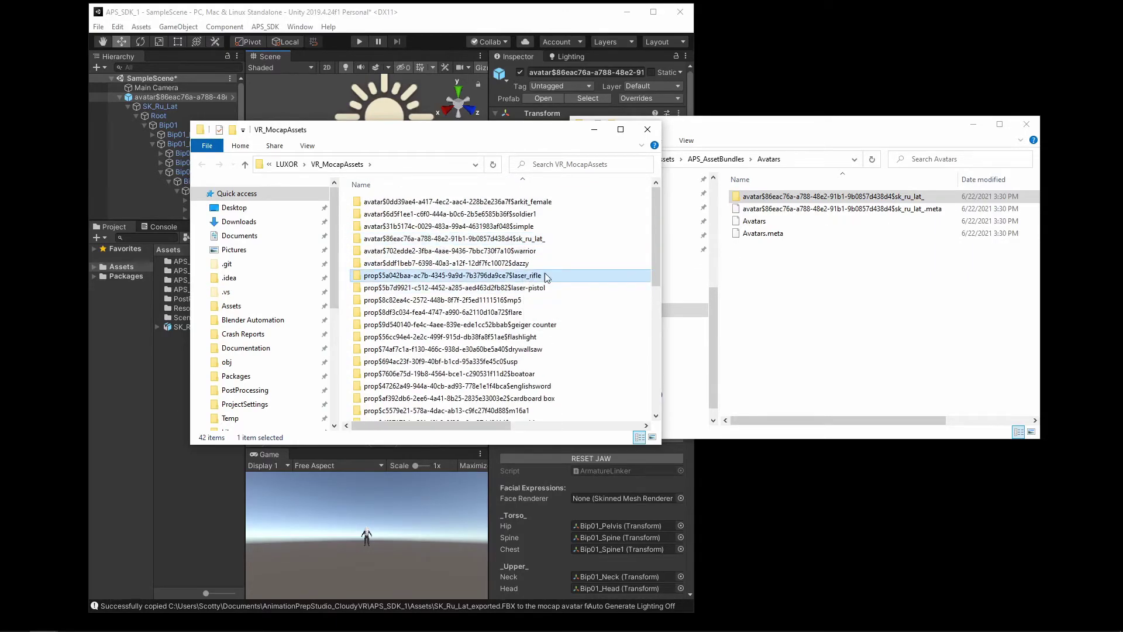
Minimize Unity and the folder windows, launch LUXOR, and open its VR menu
{"action": "left_click", "coordinate": [632, 17]}
{"action": "left_click", "coordinate": [599, 132]}
{"action": "left_click", "coordinate": [973, 124]}
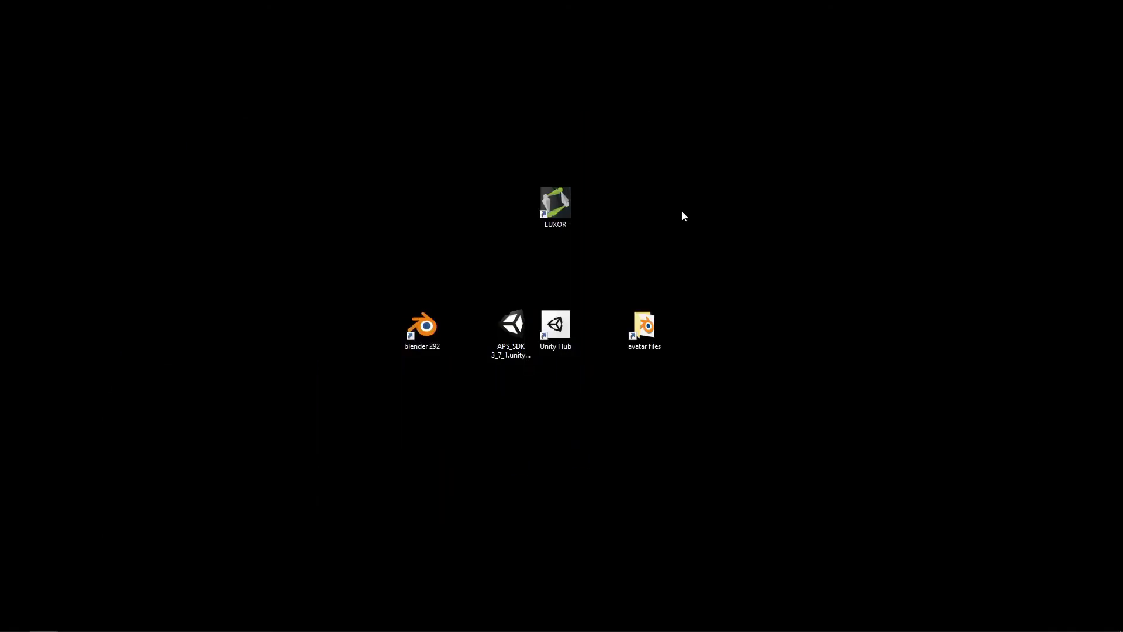
{"action": "double_click", "coordinate": [557, 207]}
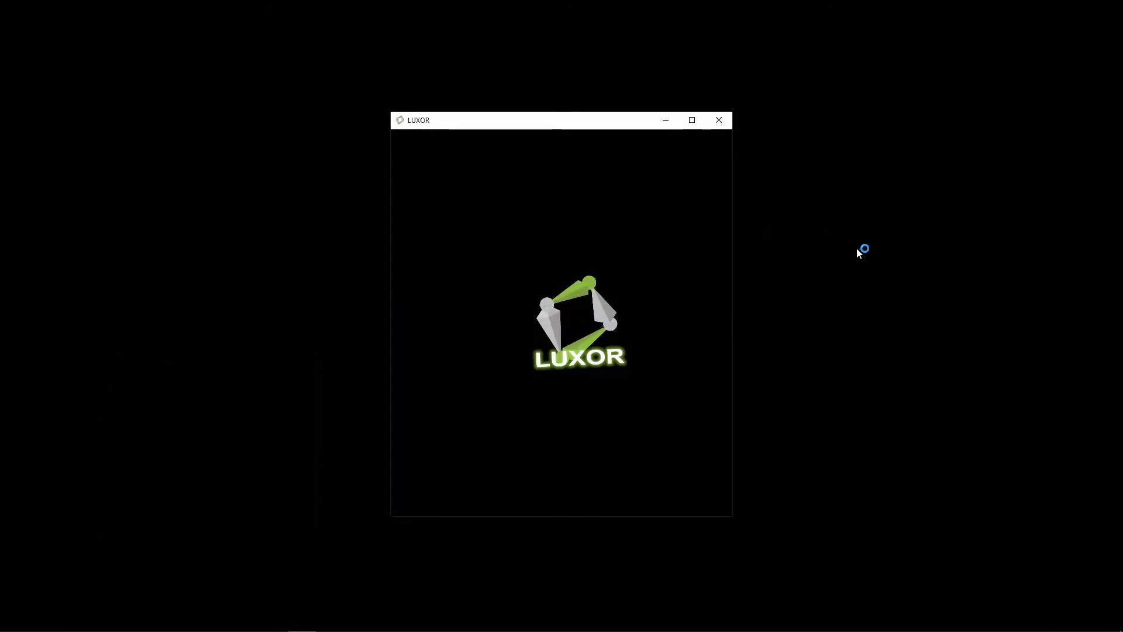
{"action": "left_click", "coordinate": [416, 146]}
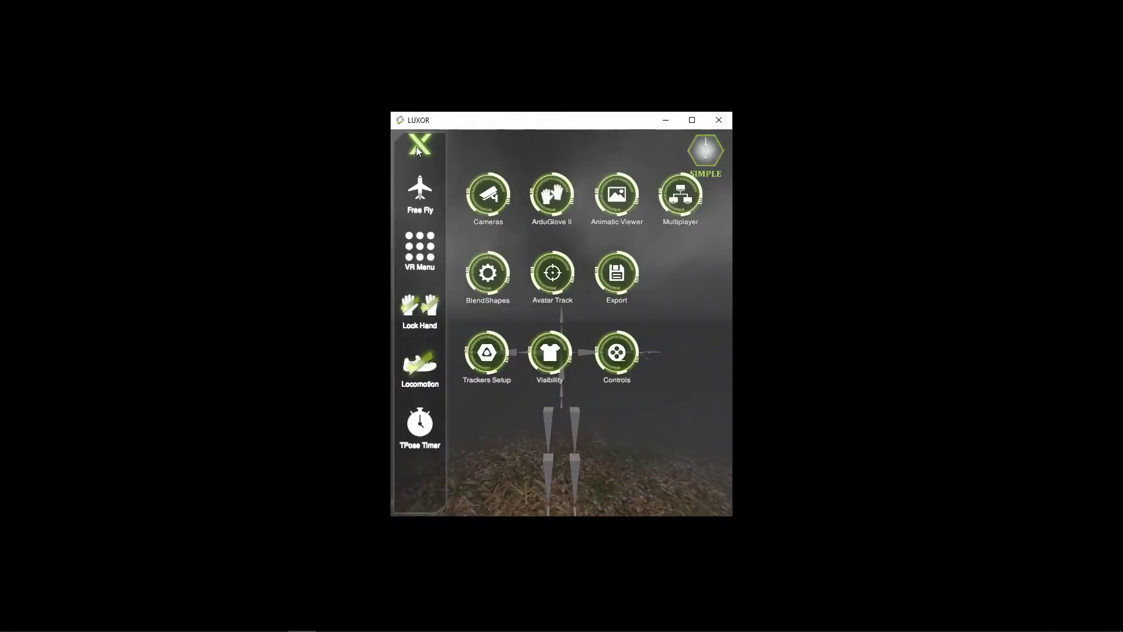
{"action": "left_click", "coordinate": [429, 237]}
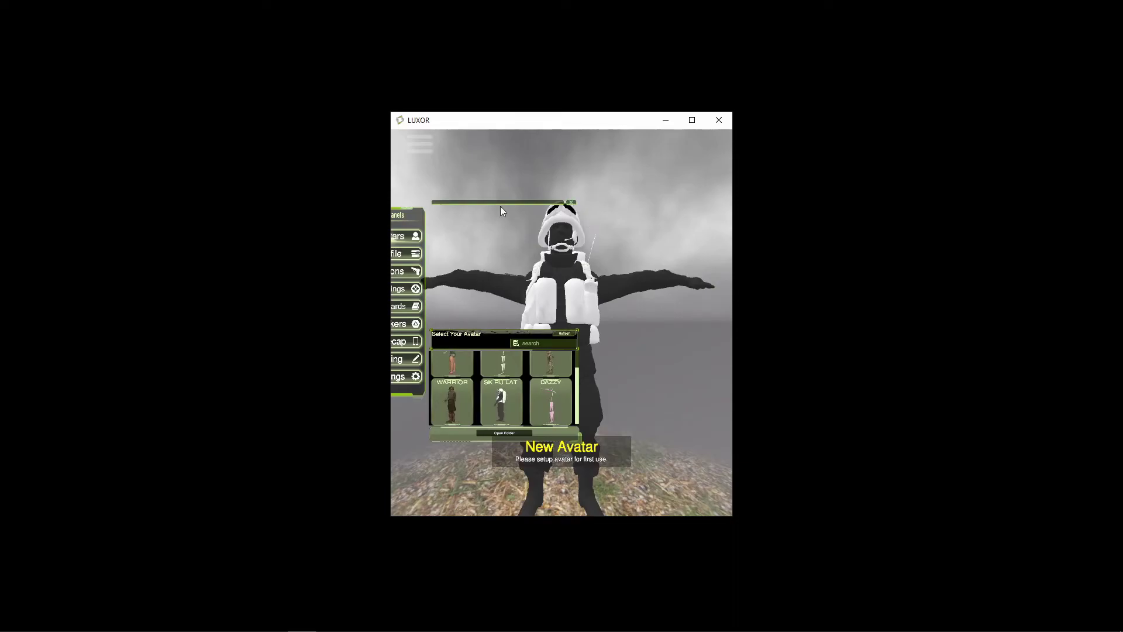
In the avatar's kinematics profile, raise Spine IK Spine Stiffness to maximum
{"action": "left_click", "coordinate": [481, 240]}
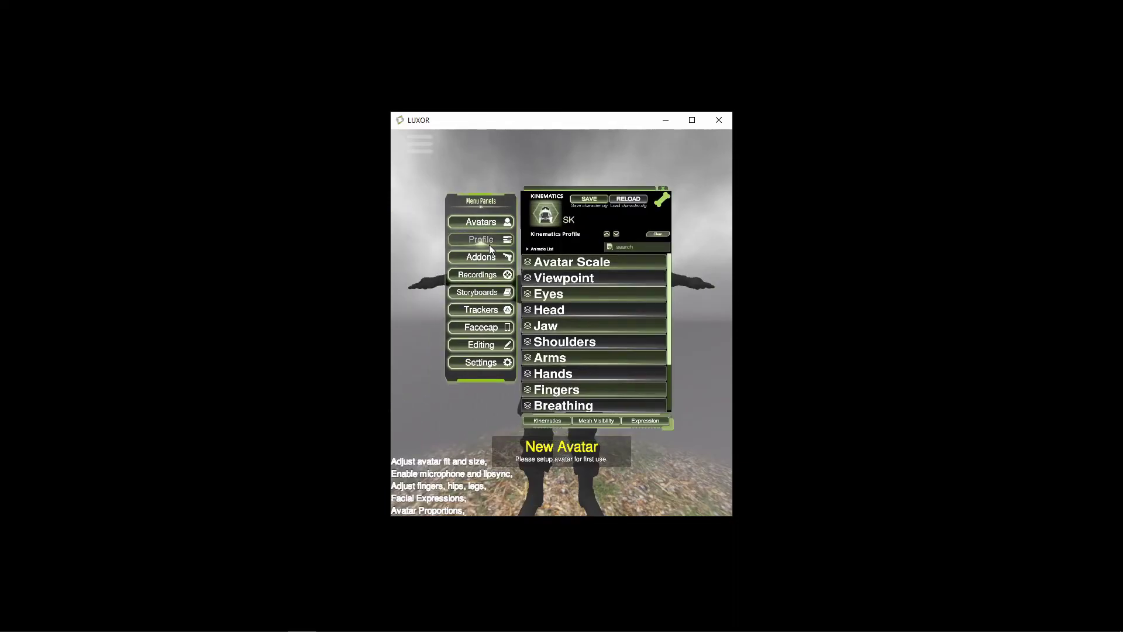
{"action": "scroll", "coordinate": [615, 345], "scroll_direction": "down", "scroll_amount": 1}
{"action": "scroll", "coordinate": [620, 342], "scroll_direction": "up", "scroll_amount": 1}
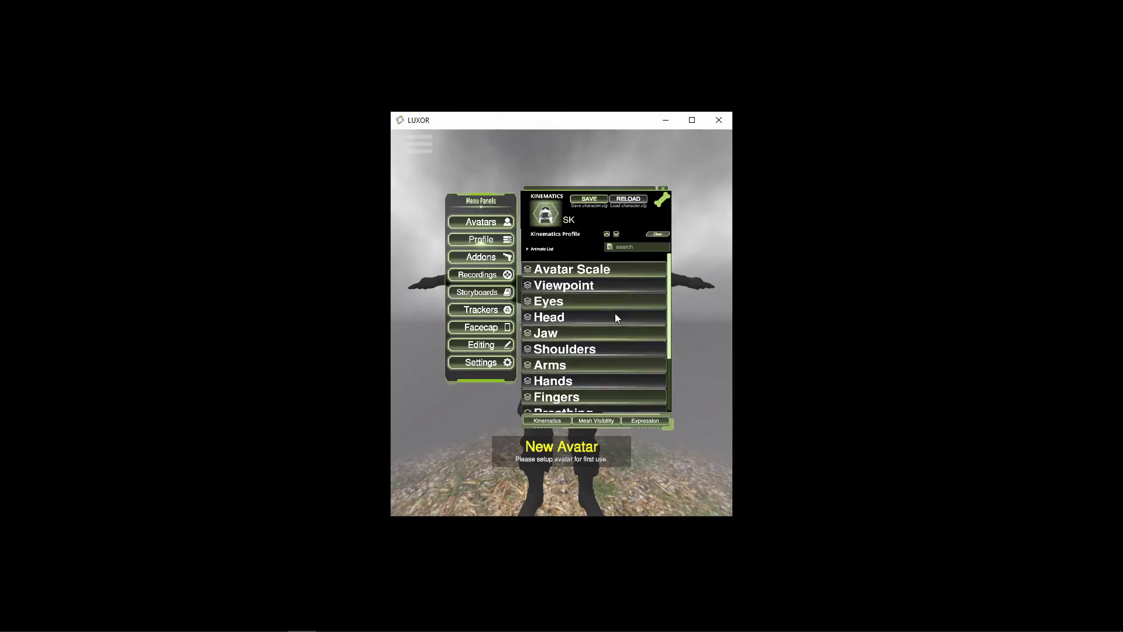
{"action": "scroll", "coordinate": [606, 303], "scroll_direction": "down", "scroll_amount": 4}
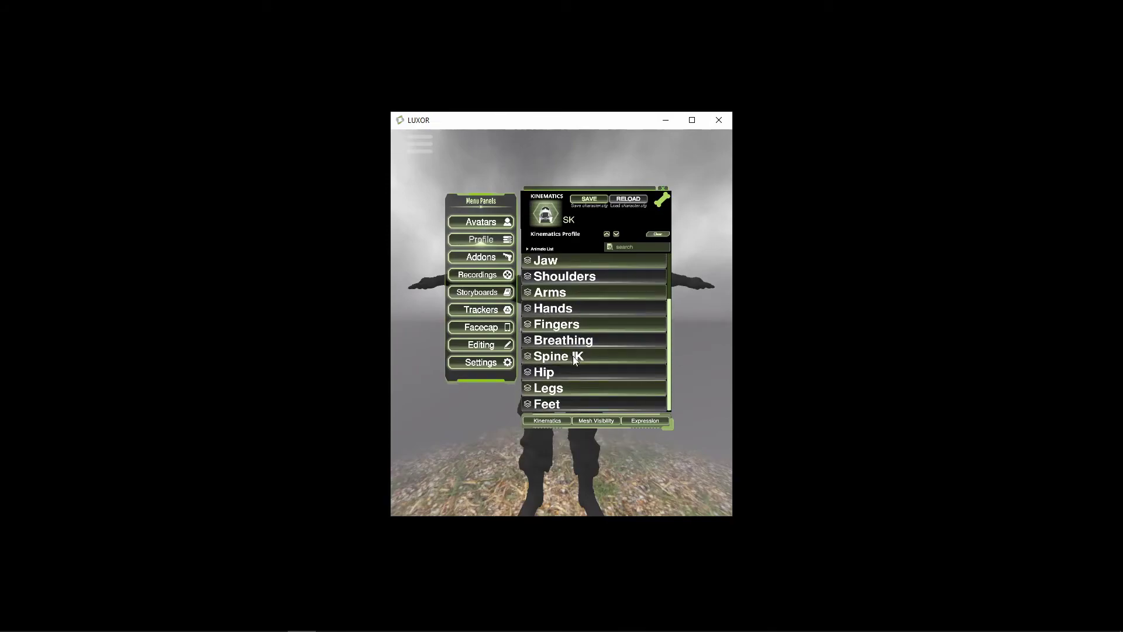
{"action": "left_click", "coordinate": [576, 358]}
{"action": "scroll", "coordinate": [585, 374], "scroll_direction": "down", "scroll_amount": 1}
{"action": "scroll", "coordinate": [584, 382], "scroll_direction": "down", "scroll_amount": 1}
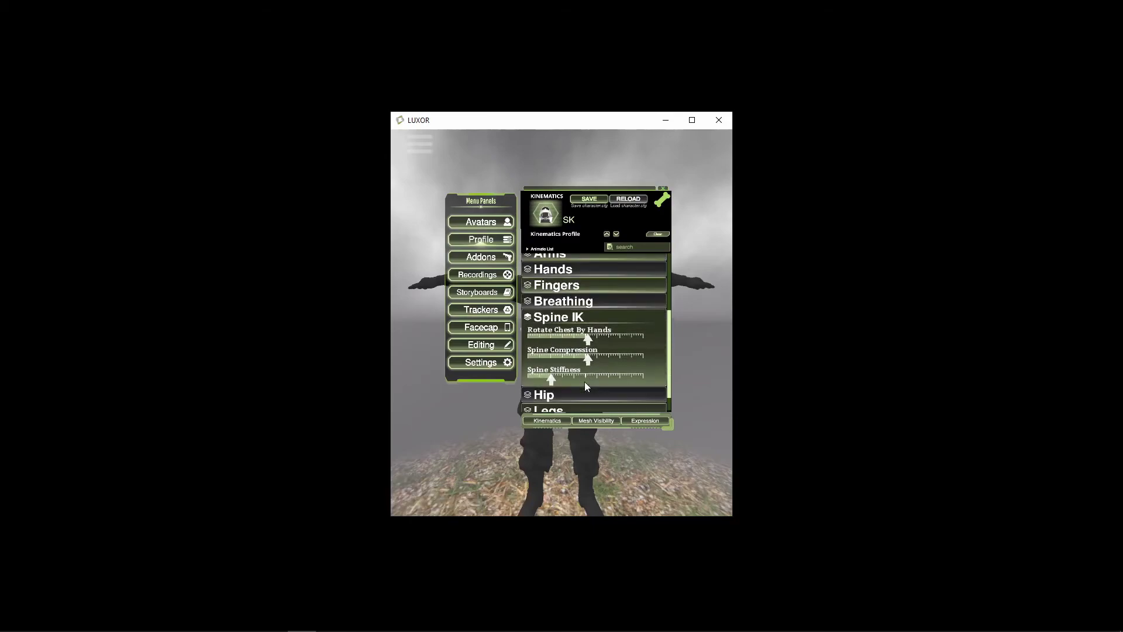
{"action": "left_click_drag", "start_coordinate": [550, 381], "coordinate": [646, 381]}
{"action": "scroll", "coordinate": [556, 334], "scroll_direction": "up", "scroll_amount": 2}
Collapse the Spine IK settings and close the kinematics and menu panels
{"action": "left_click", "coordinate": [559, 361]}
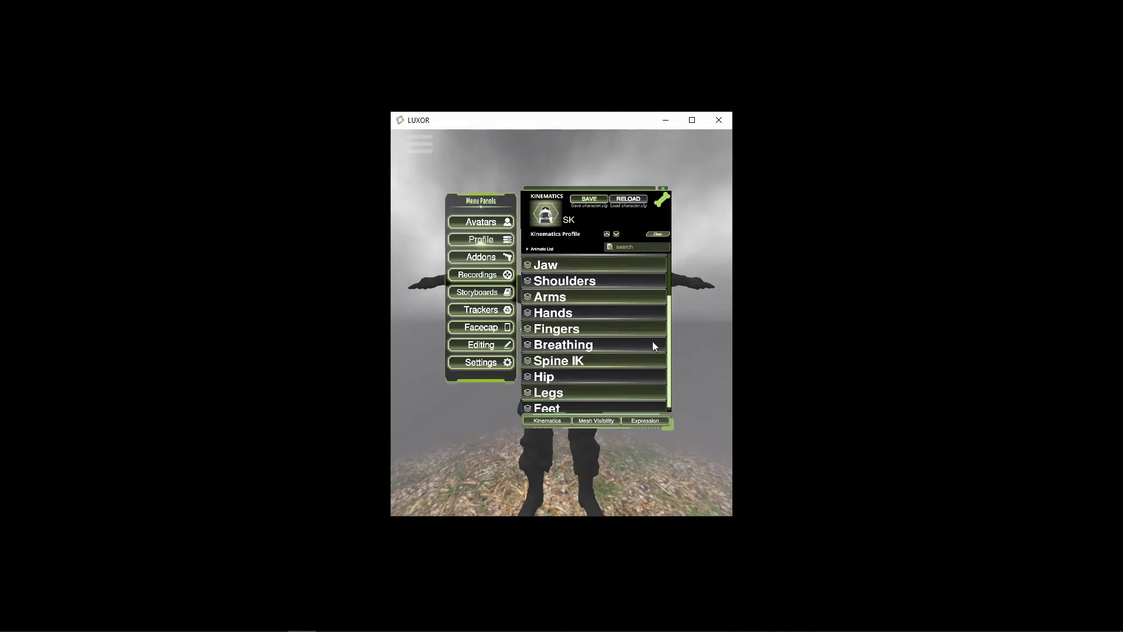
{"action": "scroll", "coordinate": [642, 328], "scroll_direction": "up", "scroll_amount": 2}
{"action": "scroll", "coordinate": [635, 330], "scroll_direction": "down", "scroll_amount": 3}
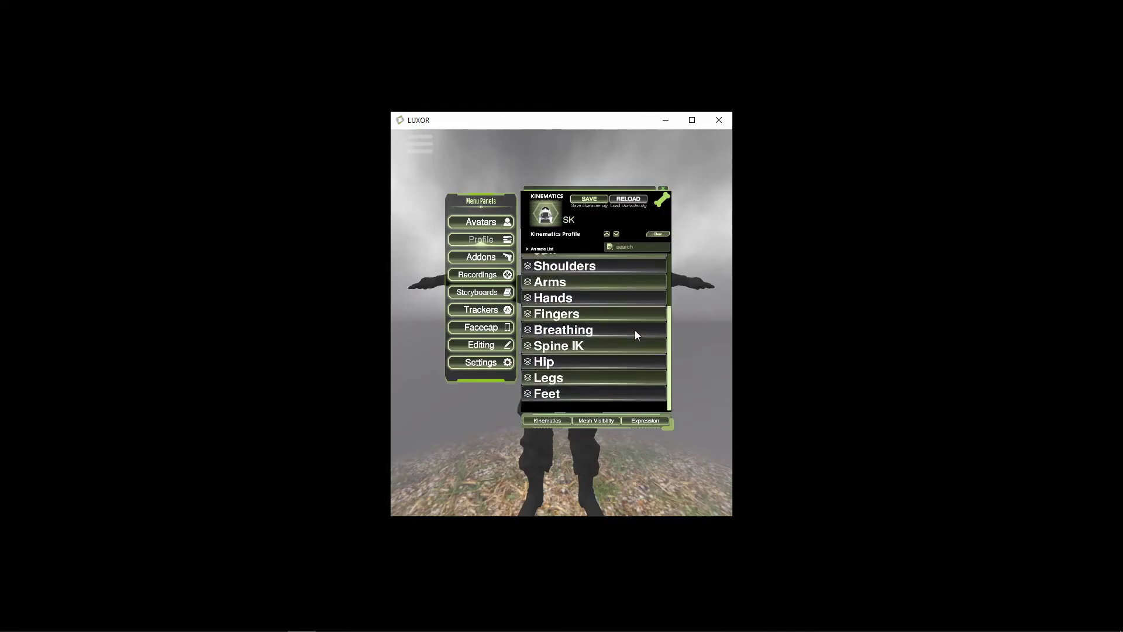
{"action": "left_click", "coordinate": [662, 190]}
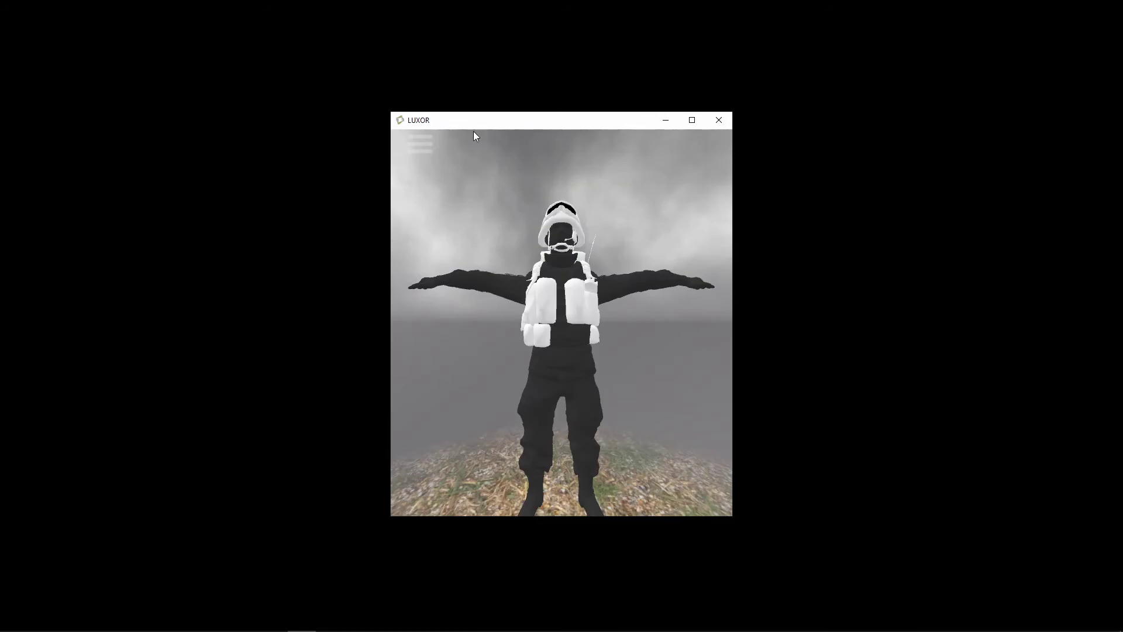
Open SteamVR's Display VR View window and place it to the left of LUXOR
{"action": "left_click", "coordinate": [187, 620]}
{"action": "left_click", "coordinate": [176, 152]}
{"action": "left_click", "coordinate": [190, 246]}
{"action": "left_click_drag", "start_coordinate": [221, 106], "coordinate": [249, 109]}
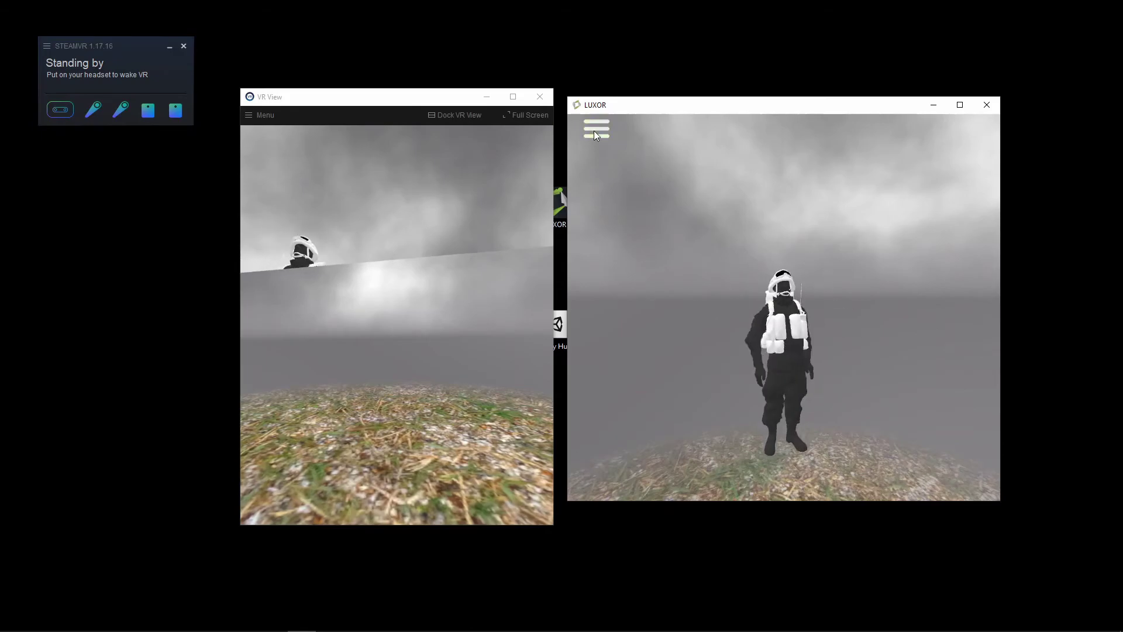
Export the LUXOR scene as a Blender build into the directory 'export test1'
{"action": "left_click", "coordinate": [595, 135]}
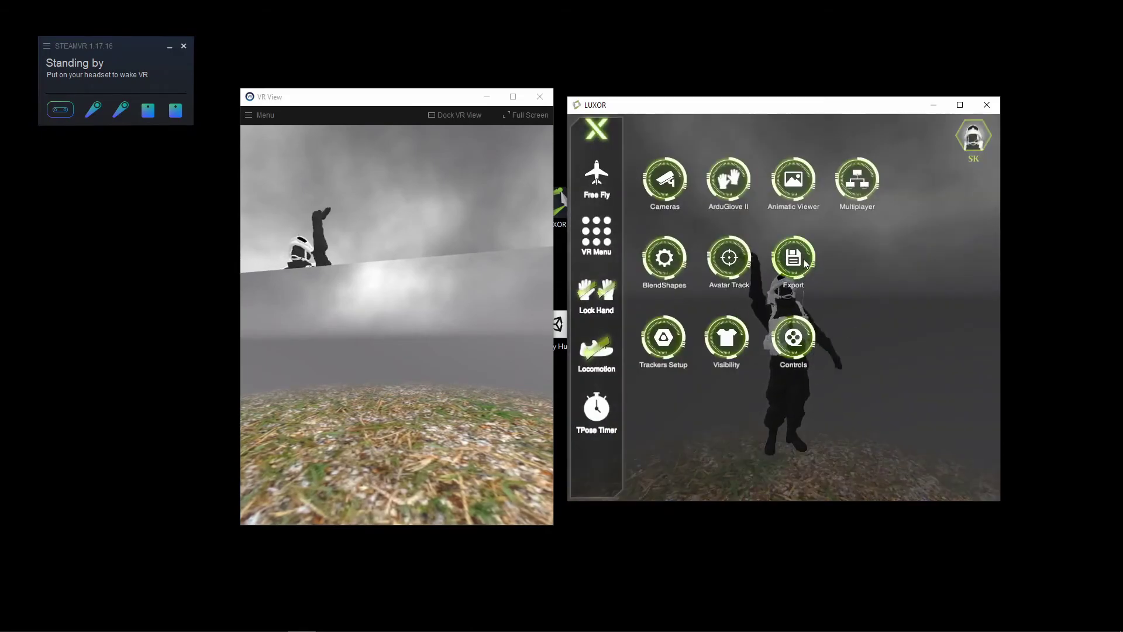
{"action": "left_click", "coordinate": [790, 268]}
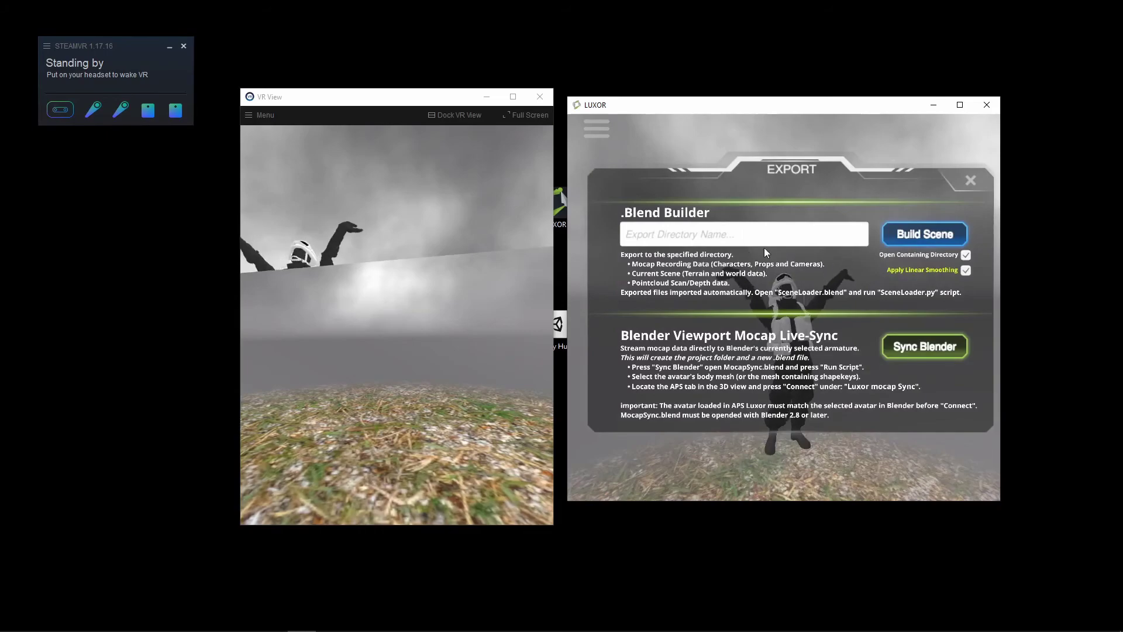
{"action": "left_click", "coordinate": [751, 240]}
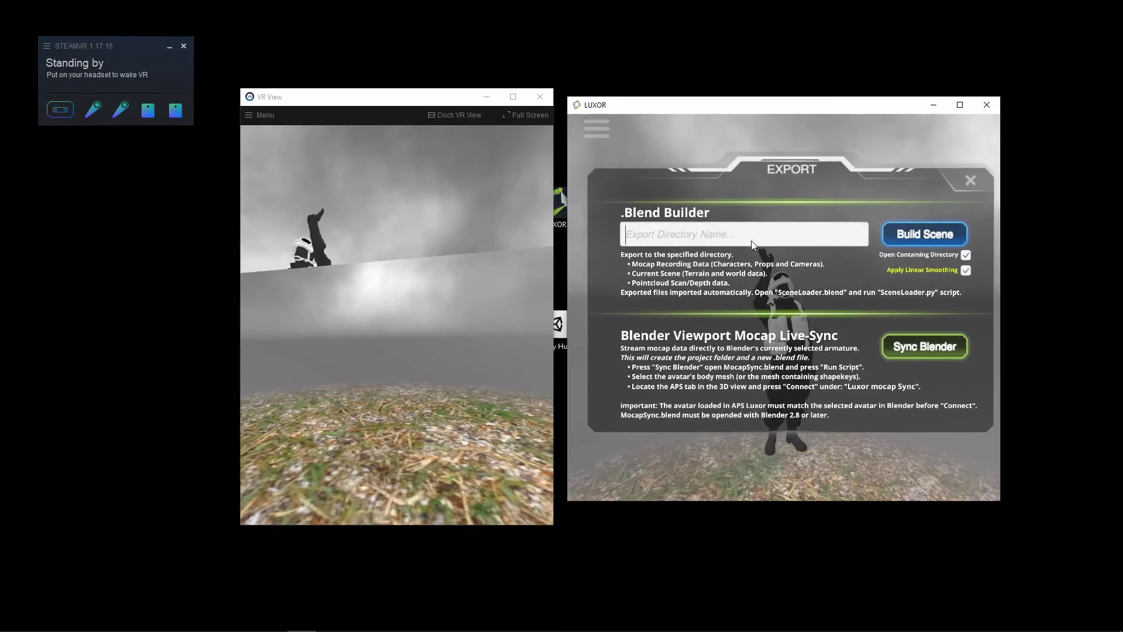
{"action": "type", "text": "export test1"}
{"action": "left_click", "coordinate": [925, 233]}
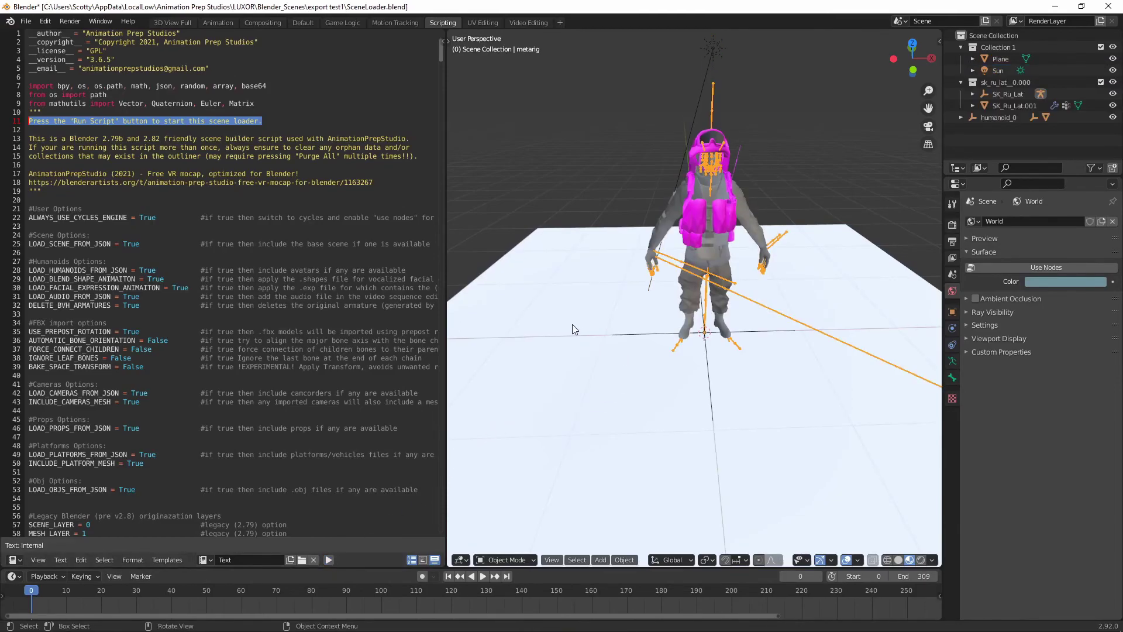
Play the soldier's mocap animation, change viewport shading, hide overlays, and replay from frame 77
{"action": "middle_click_drag", "start_coordinate": [574, 324], "coordinate": [937, 266]}
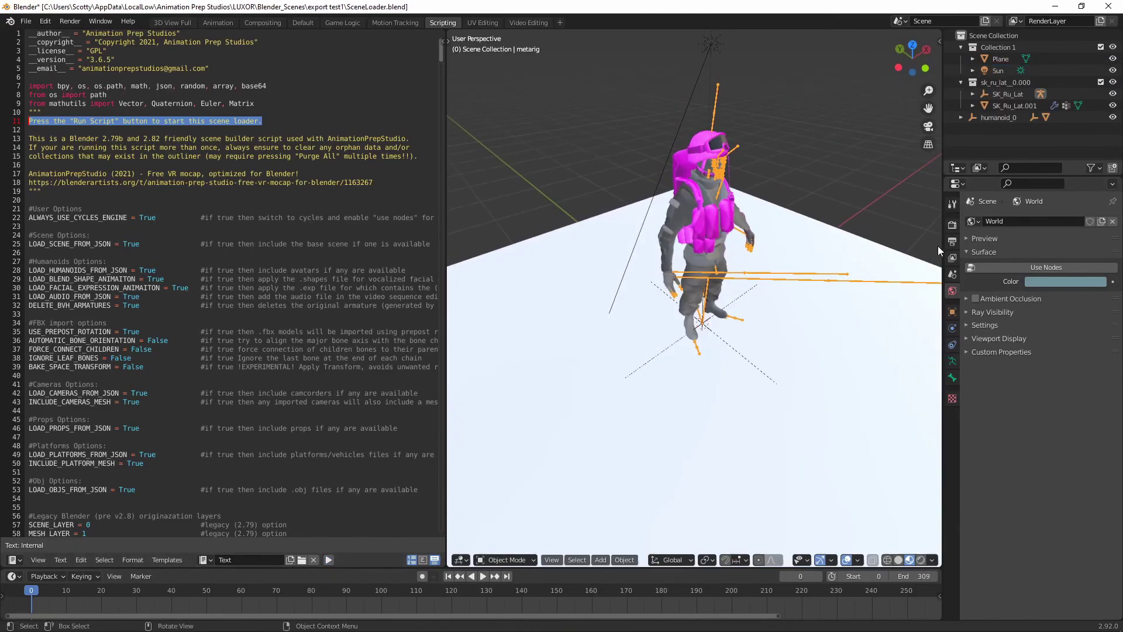
{"action": "key", "text": "space"}
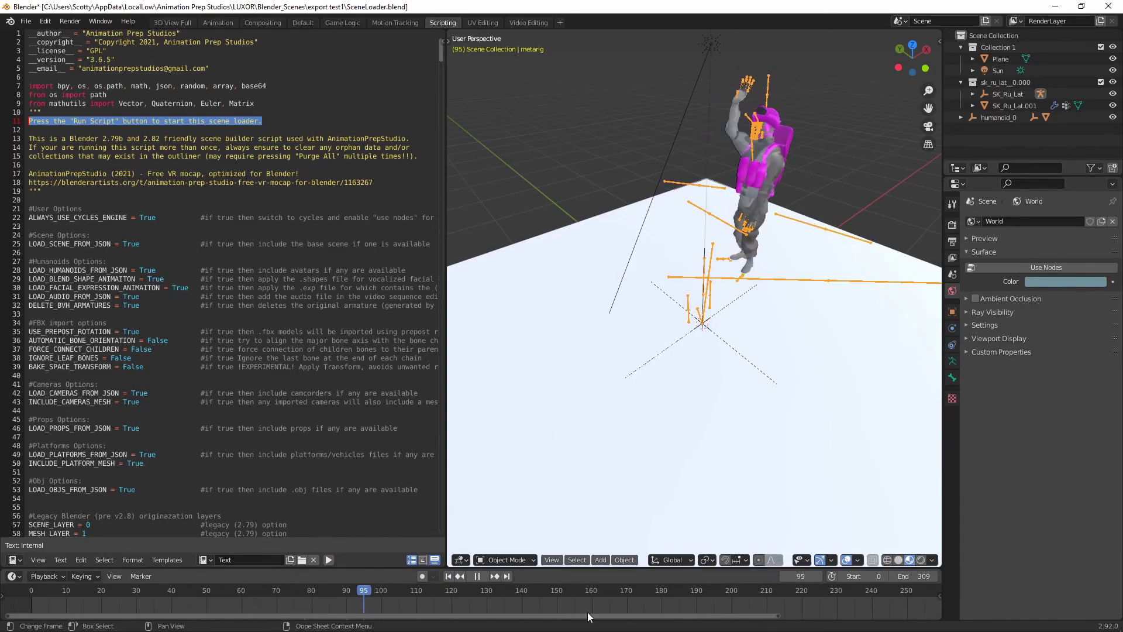
{"action": "key", "text": "space"}
{"action": "left_click", "coordinate": [899, 559]}
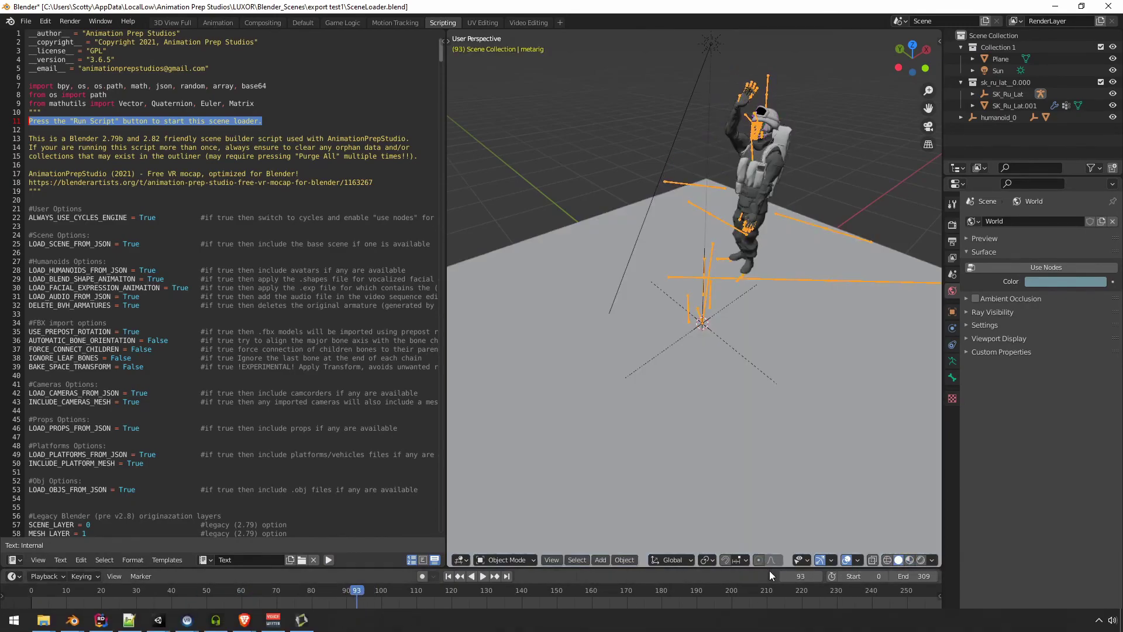
{"action": "left_click", "coordinate": [848, 559]}
{"action": "left_click_drag", "start_coordinate": [350, 600], "coordinate": [301, 591]}
{"action": "key", "text": "space"}
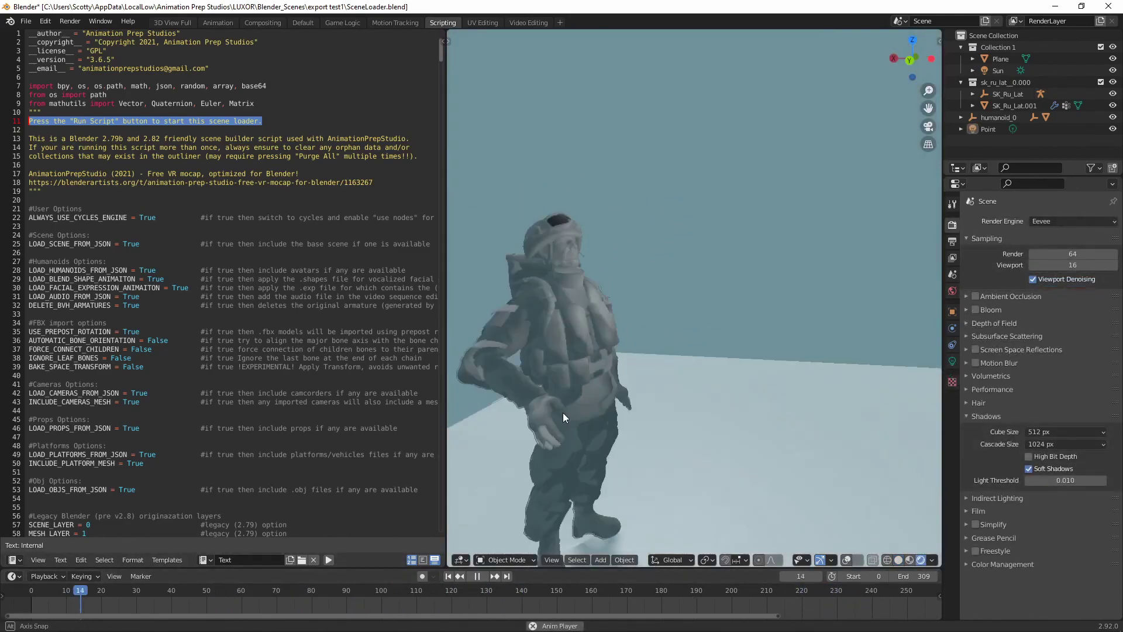
Make the 3D viewport fill the screen with Ctrl+Alt+Space and view the soldier from higher up
{"action": "middle_click_drag", "start_coordinate": [563, 412], "coordinate": [672, 401]}
{"action": "scroll", "coordinate": [671, 401], "scroll_direction": "down", "scroll_amount": 2}
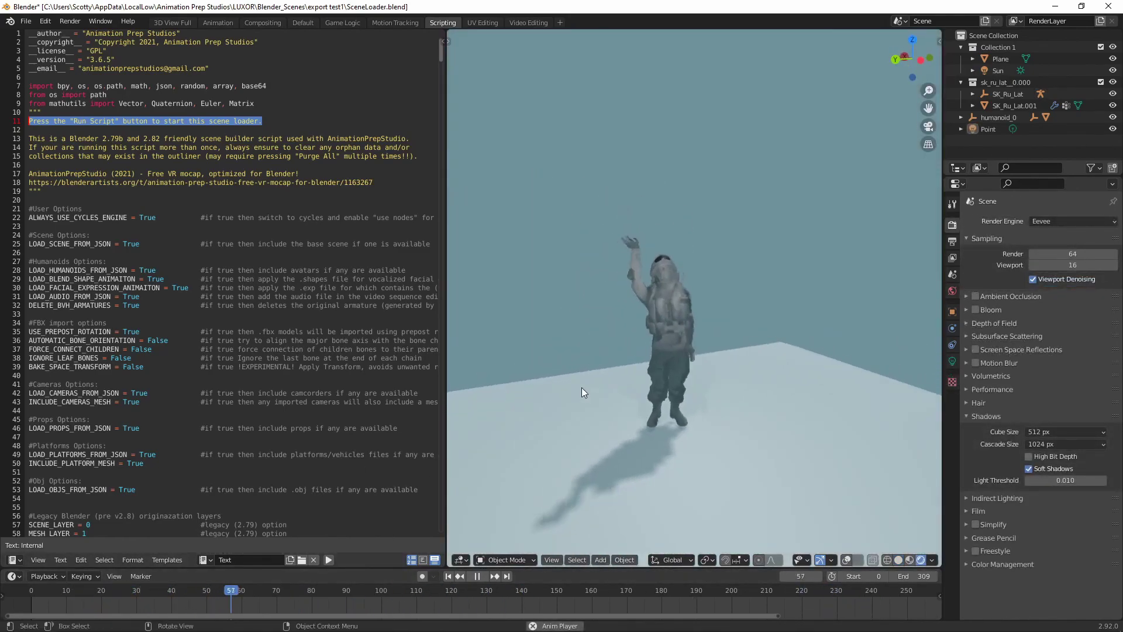
{"action": "key", "text": "ctrl+alt+space"}
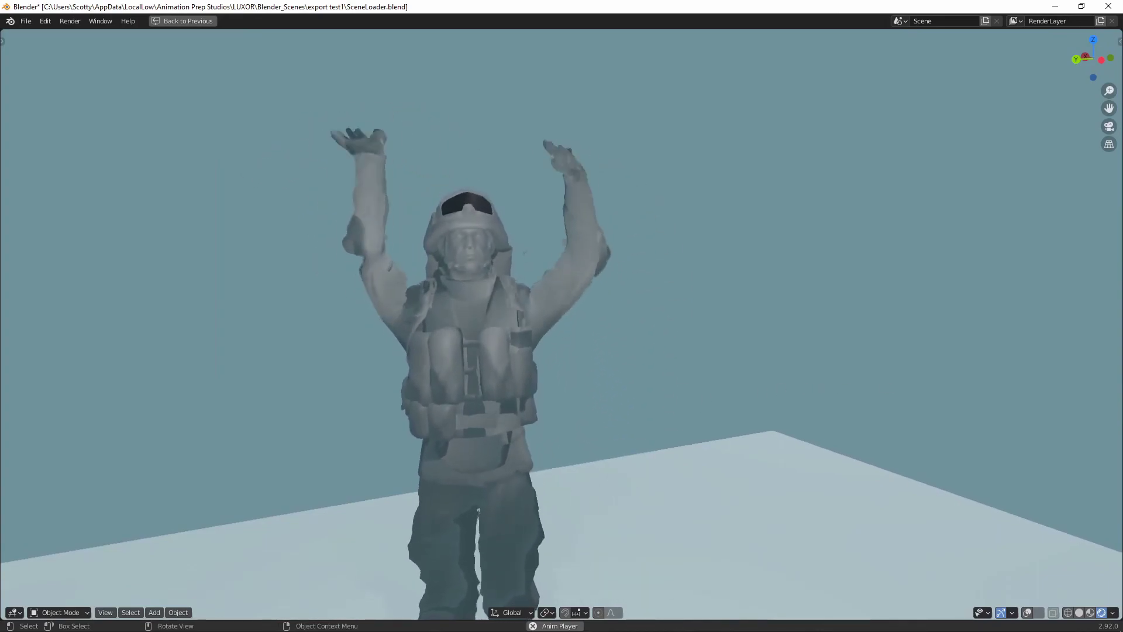
{"action": "middle_click_drag", "start_coordinate": [773, 255], "coordinate": [765, 304]}
{"action": "scroll", "coordinate": [765, 303], "scroll_direction": "down", "scroll_amount": 5}
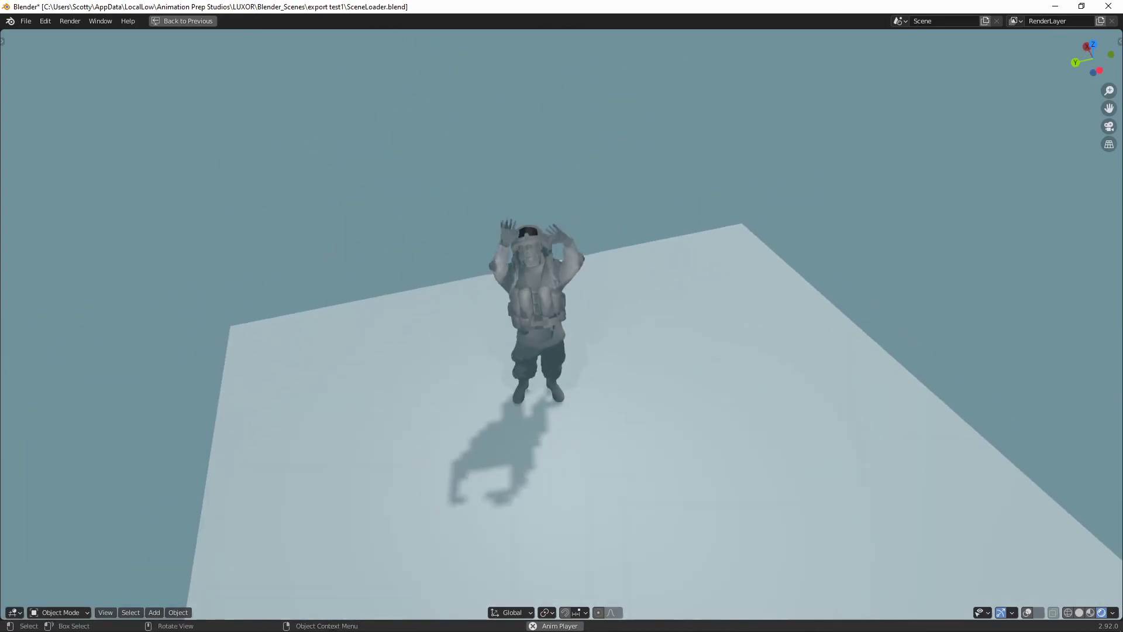